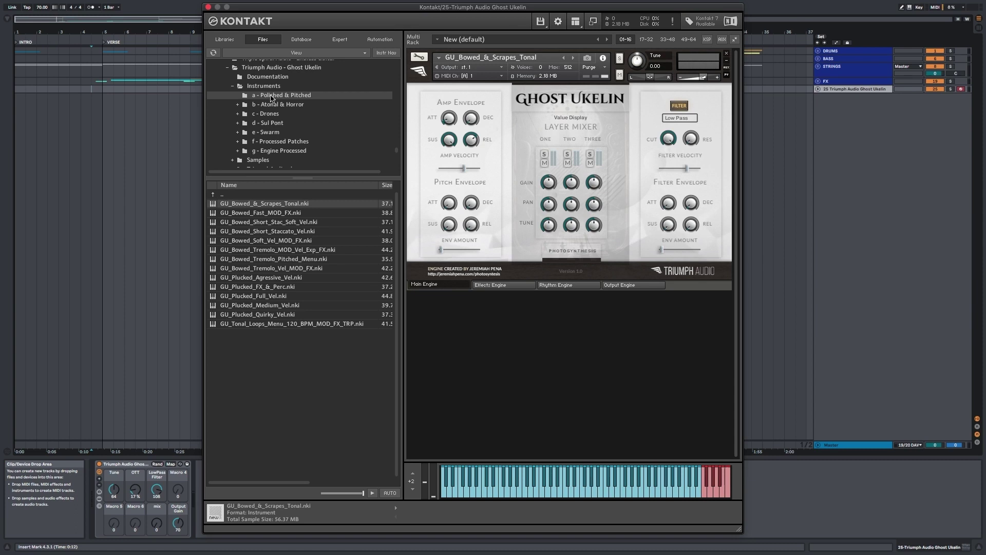
# Step: Browse Ghost Ukelin's "a - Polished & Pitched" instrument folder and load GU_Bowed_Fast_MOD_FX.nki
pyautogui.scroll(-1, 292, 146)
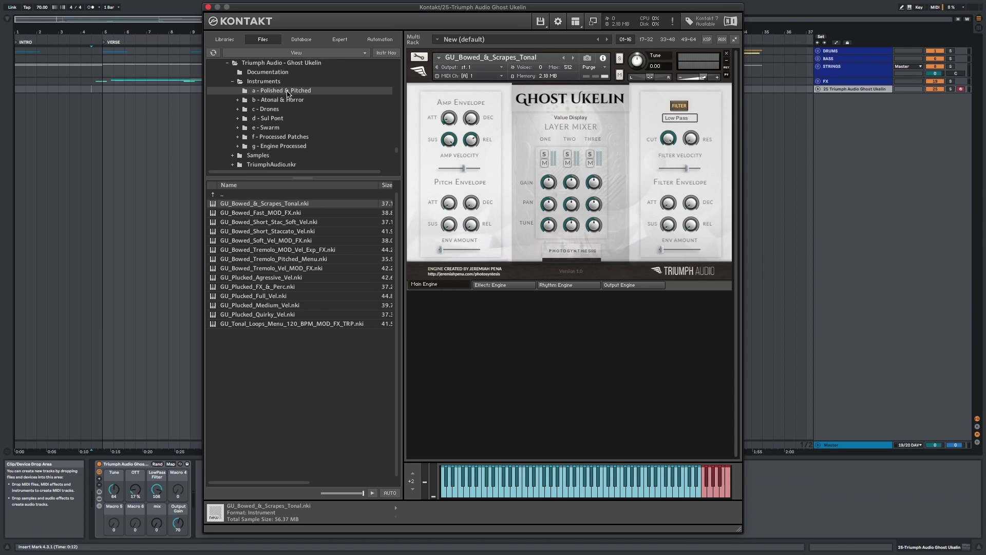
pyautogui.click(272, 82)
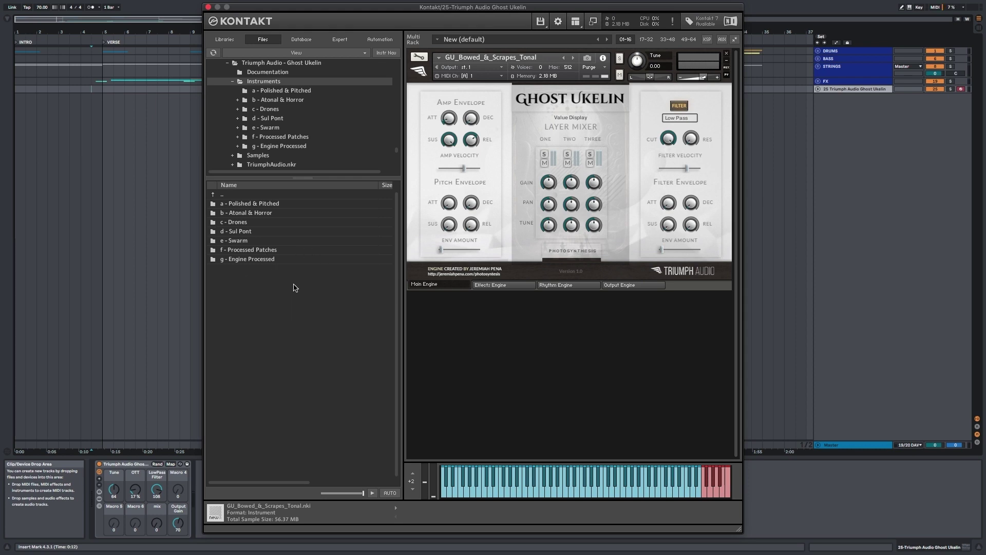
pyautogui.doubleClick(267, 204)
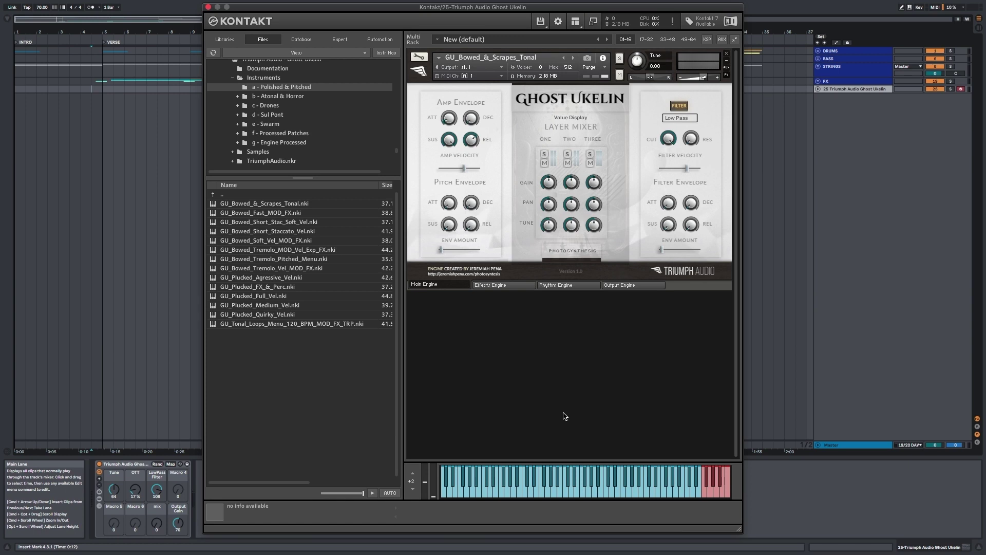
pyautogui.click(274, 213)
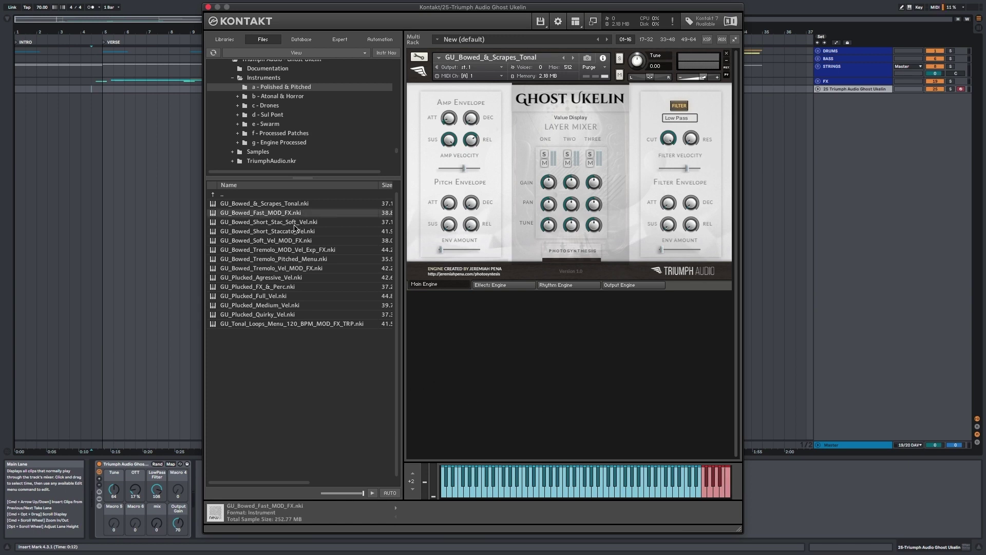
pyautogui.doubleClick(273, 214)
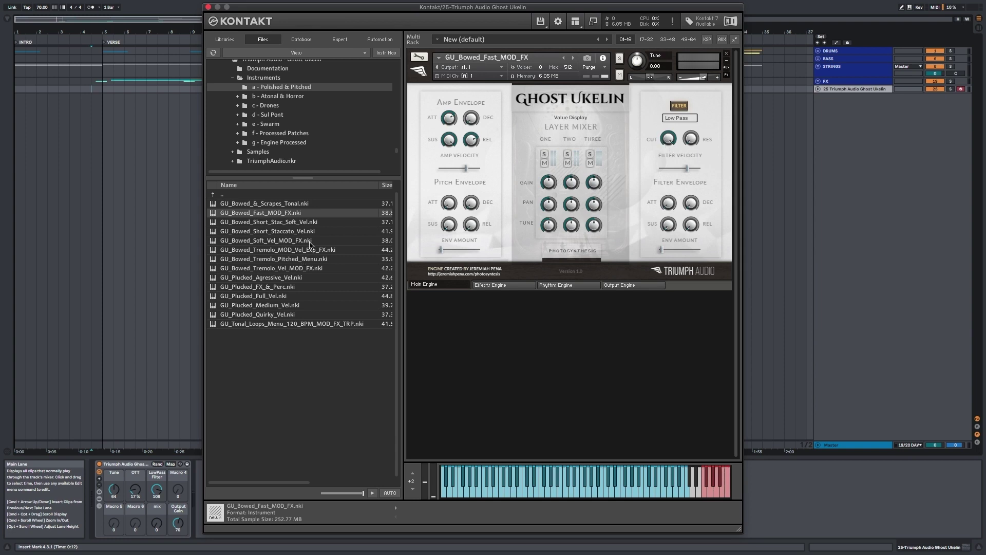
# Step: Load GU_Plucked_Full_Vel.nki, GU_Plucked_FX_&_Perc.nki and GU_Plucked_Quirky_Vel.nki in turn to audition the plucked patches
pyautogui.moveTo(278, 296); pyautogui.dragTo(548, 162)
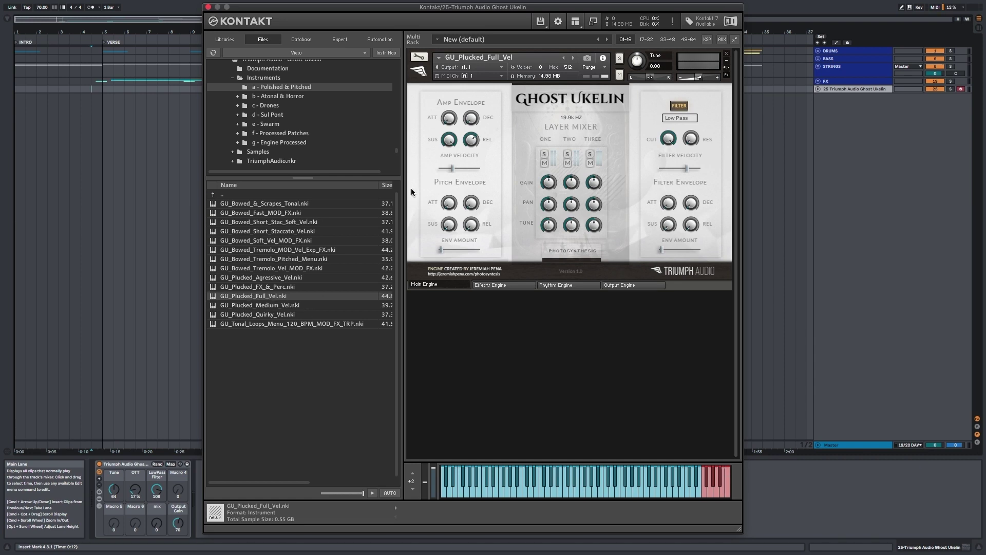
pyautogui.doubleClick(262, 287)
pyautogui.click(575, 182)
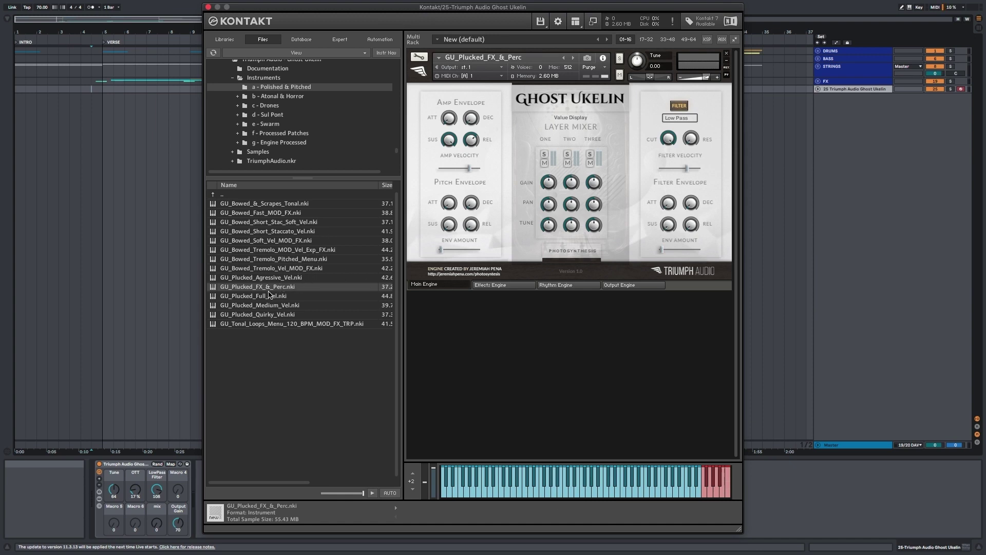
pyautogui.doubleClick(258, 315)
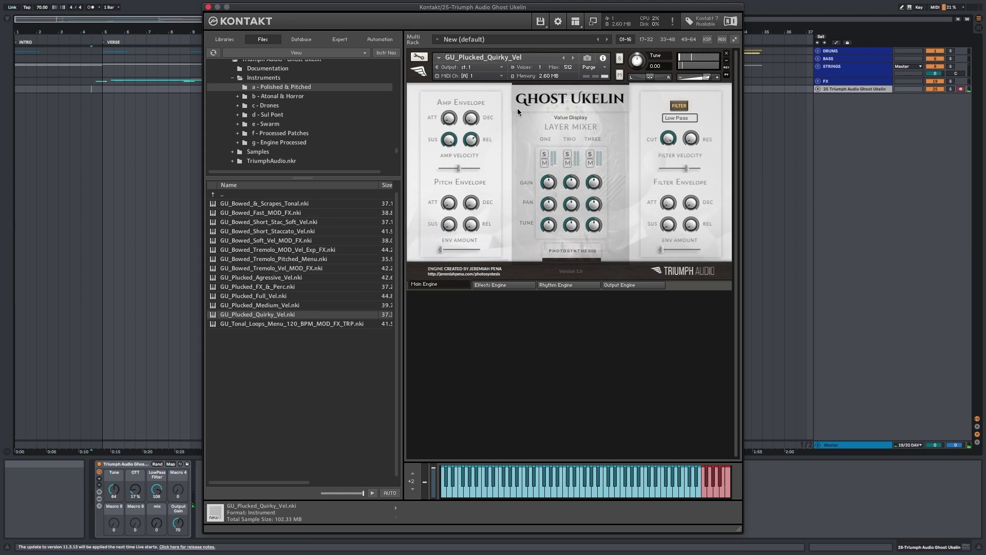
# Step: Load GU_Tonal_Loops_Menu_120_BPM_MOD_FX_TRP.nki and audition its tonal loops across the virtual keyboard's different octaves
pyautogui.doubleClick(282, 323)
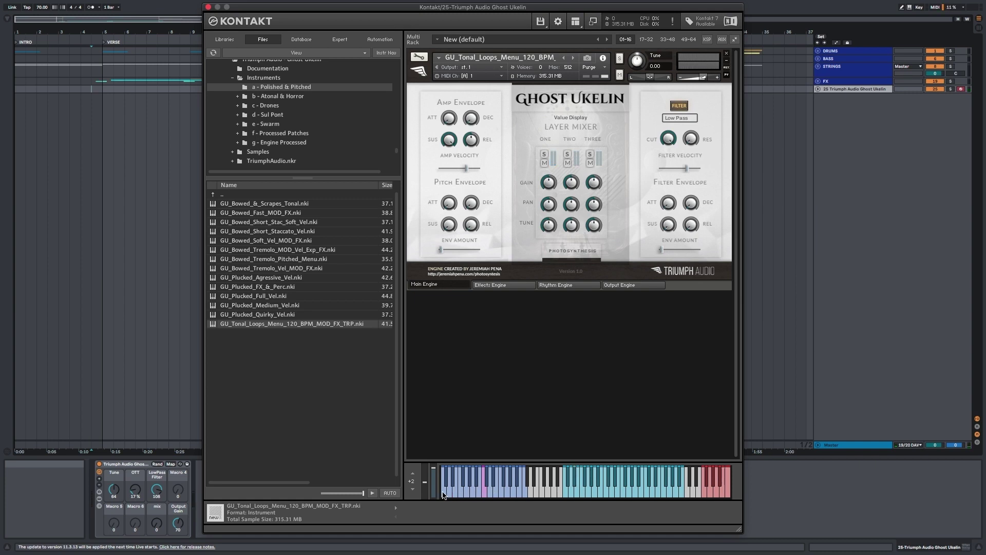
pyautogui.scroll(-1, 487, 488)
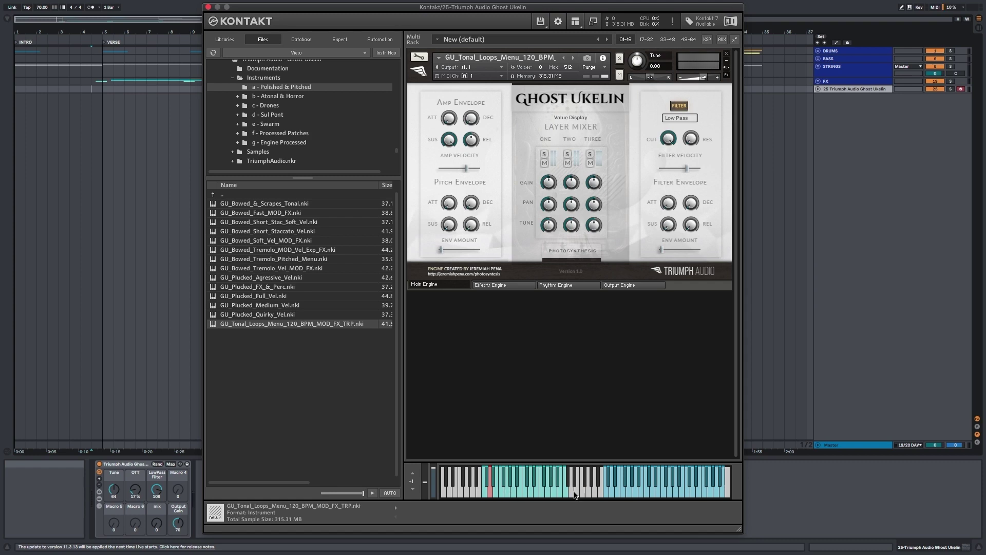
pyautogui.moveTo(610, 493); pyautogui.dragTo(628, 492)
pyautogui.click(531, 491)
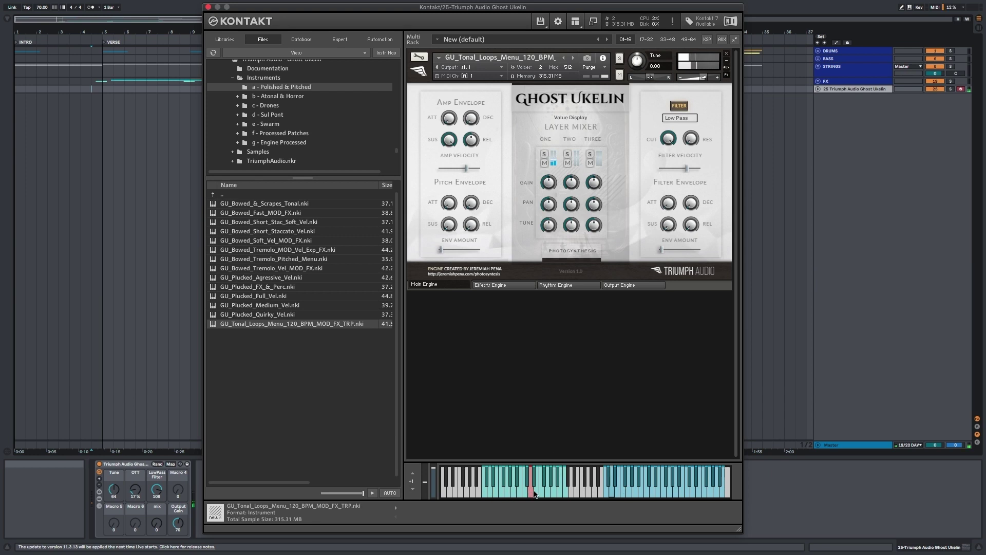
pyautogui.click(525, 491)
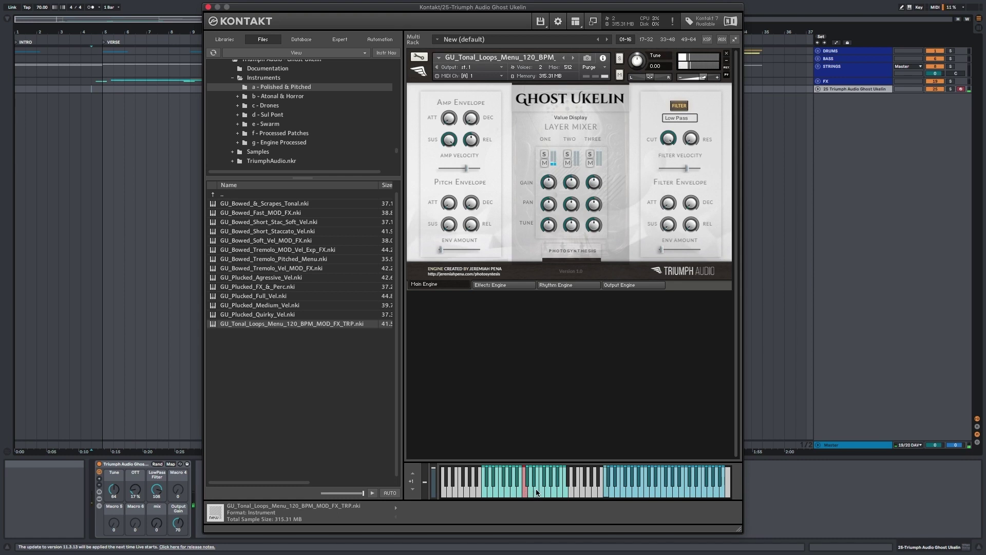
pyautogui.click(537, 494)
pyautogui.click(538, 494)
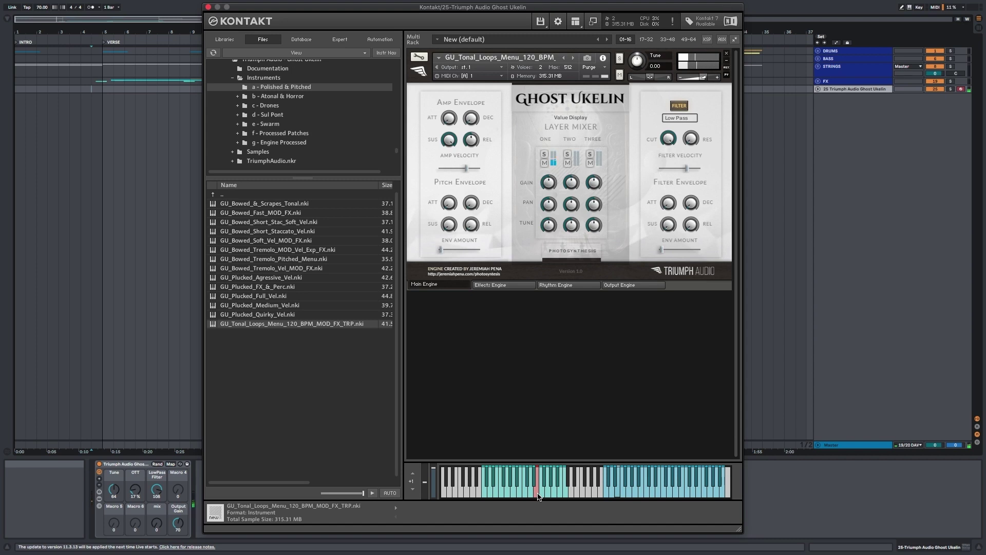
pyautogui.press('x')
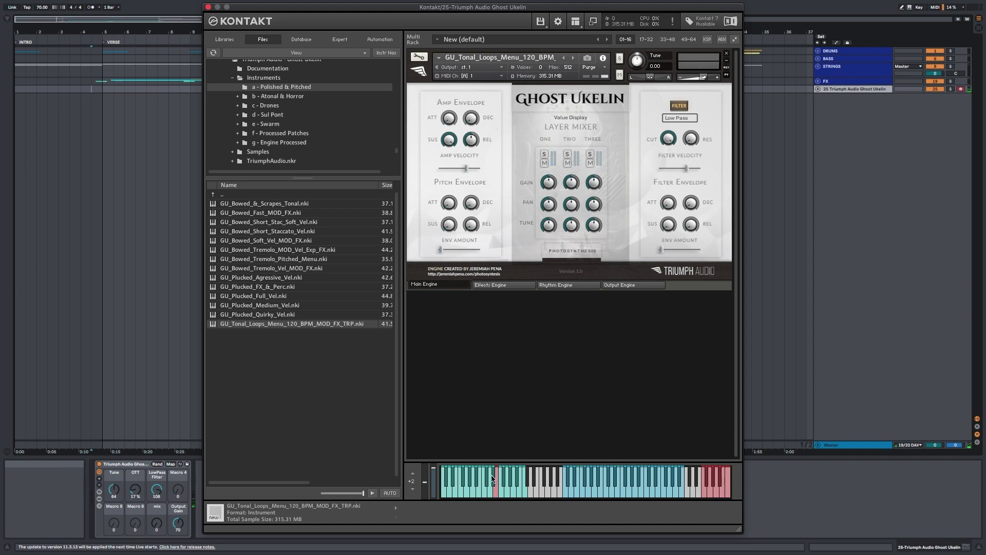
pyautogui.press('x')
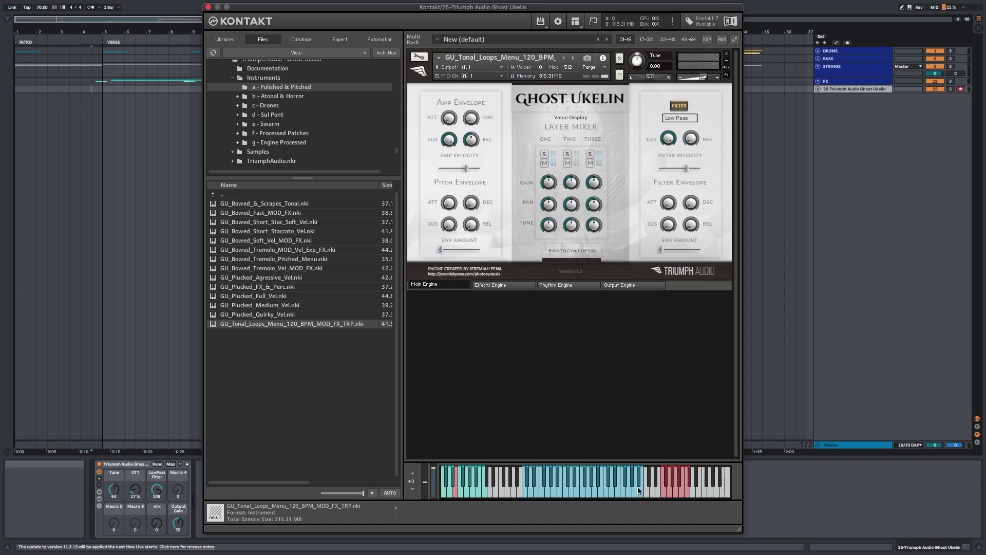
# Step: Examine the Effects Engine's insert and send effects and try the red effect keyswitches on the virtual keyboard
pyautogui.click(682, 488)
pyautogui.click(480, 285)
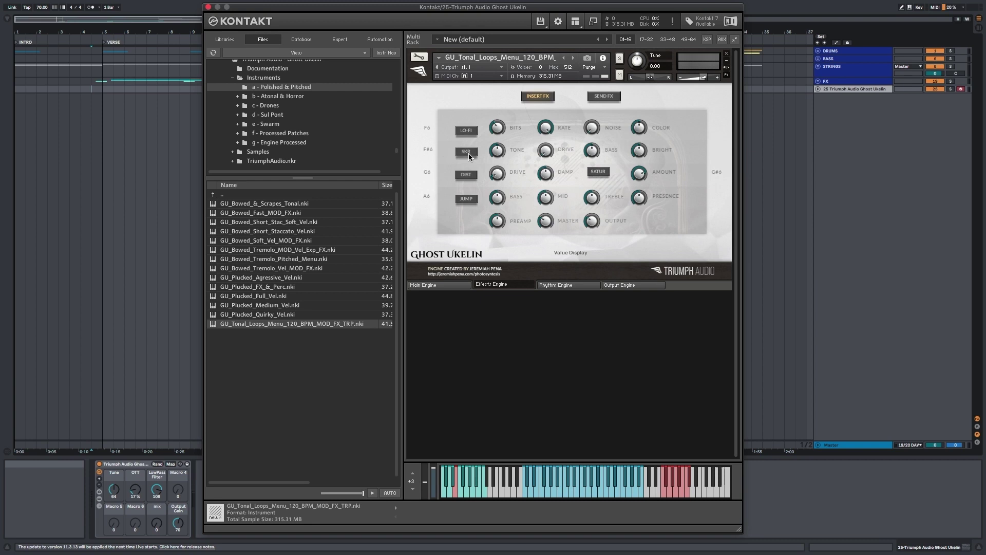
pyautogui.click(667, 490)
pyautogui.click(668, 492)
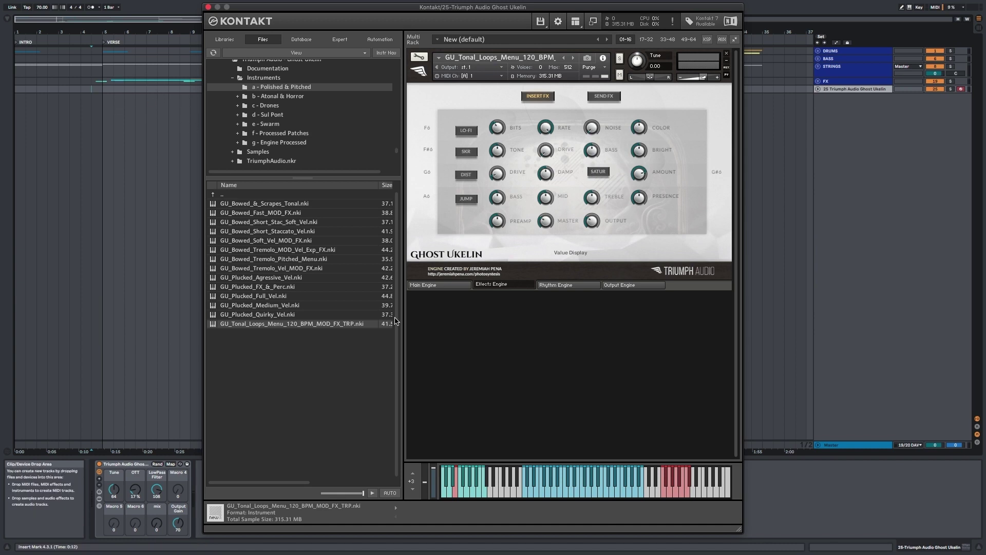
pyautogui.click(604, 96)
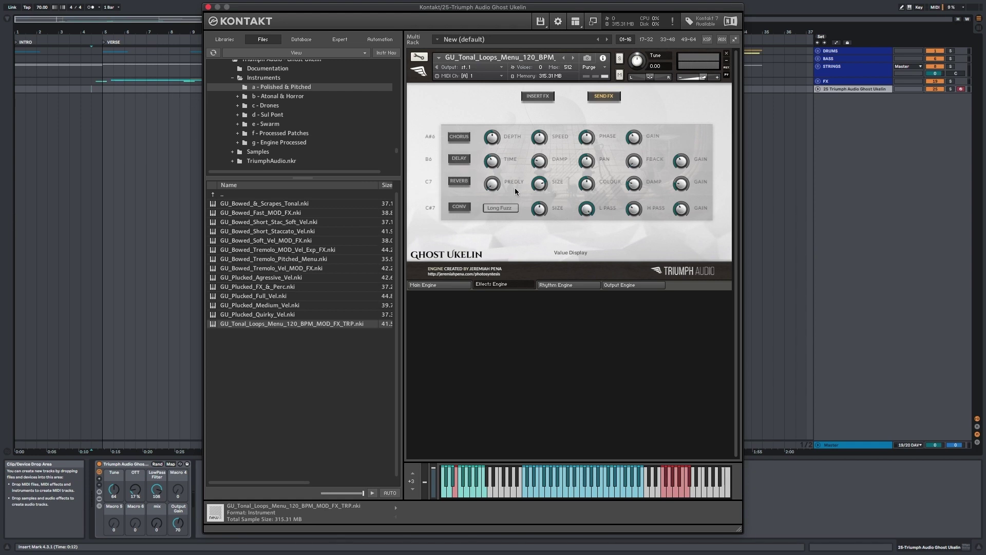
pyautogui.click(539, 96)
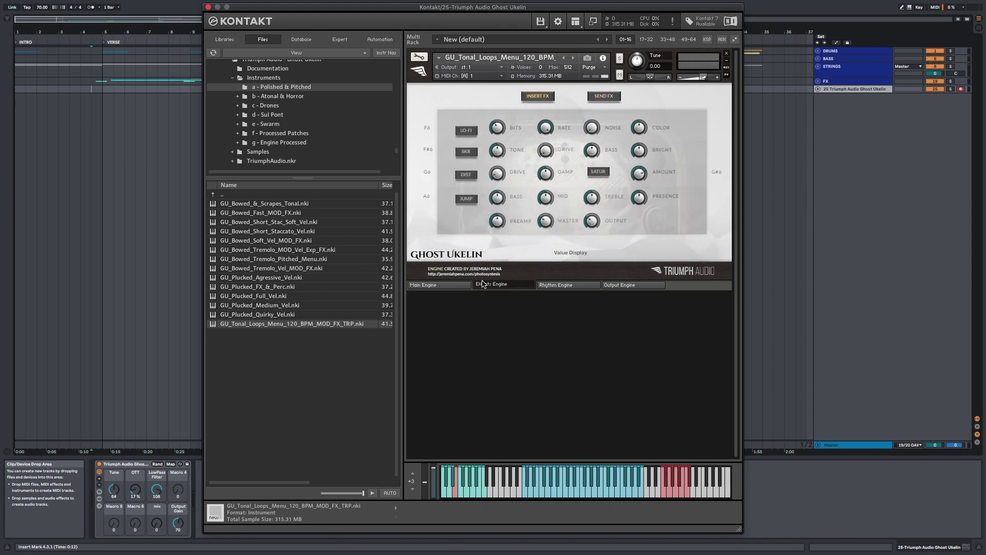
# Step: Try layer one's gain, pan and tune controls in the Main Engine's layer mixer, raising the gain to 7.5 dB and panning to 100 L
pyautogui.click(438, 285)
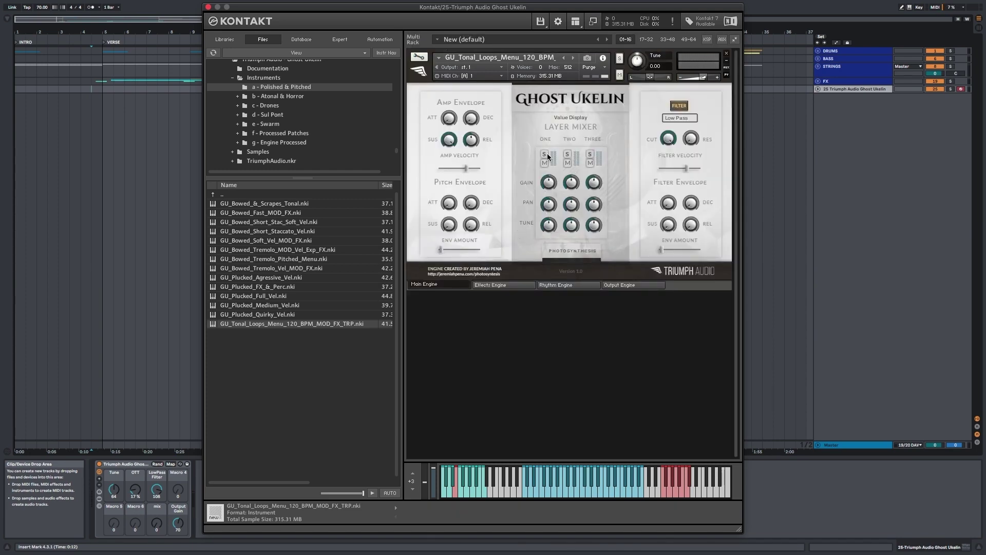
pyautogui.click(549, 183)
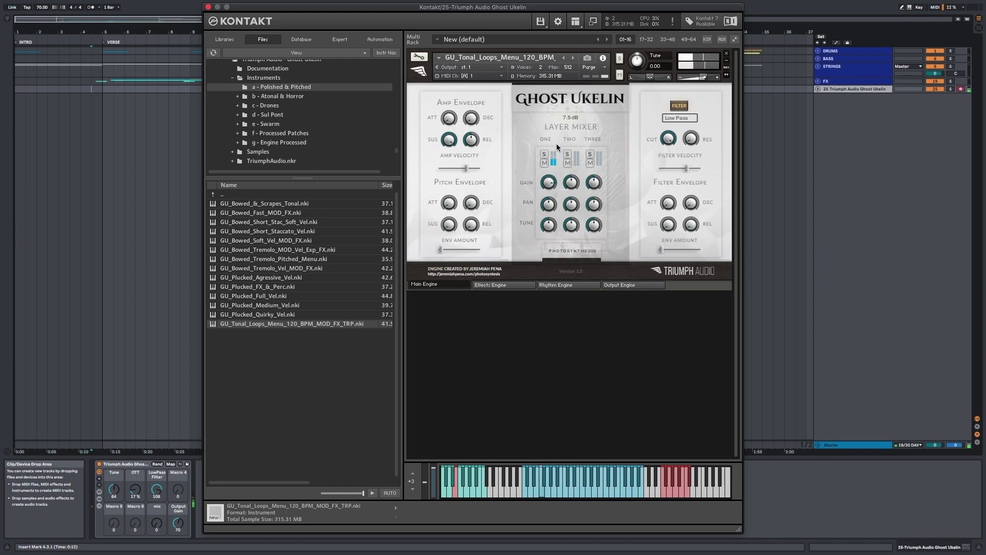
pyautogui.moveTo(557, 146); pyautogui.dragTo(551, 181)
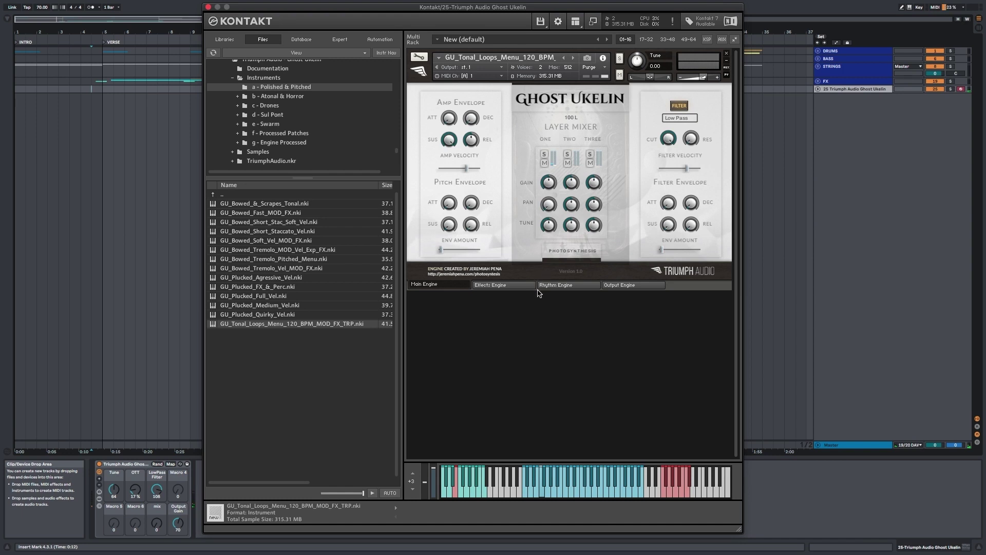
pyautogui.rightClick(550, 225)
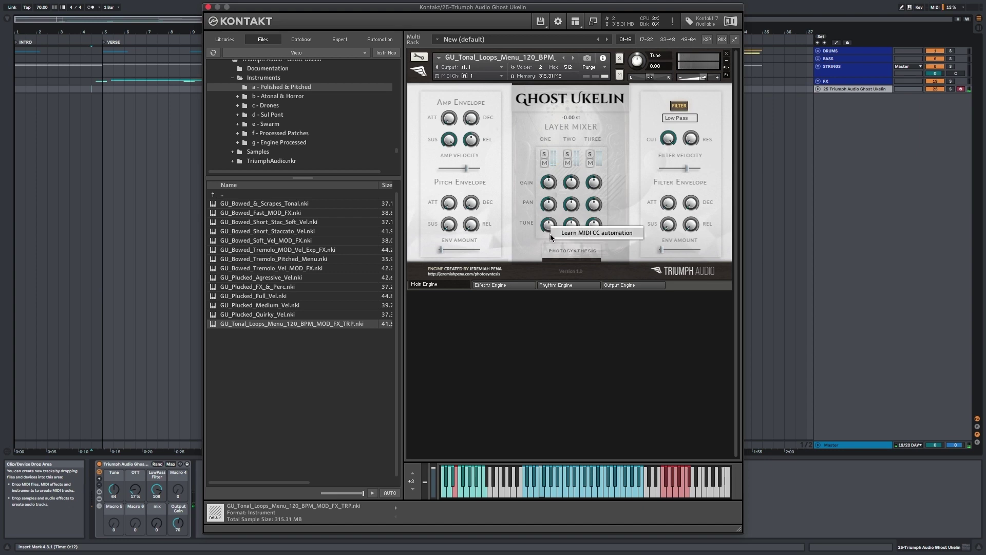
pyautogui.click(516, 232)
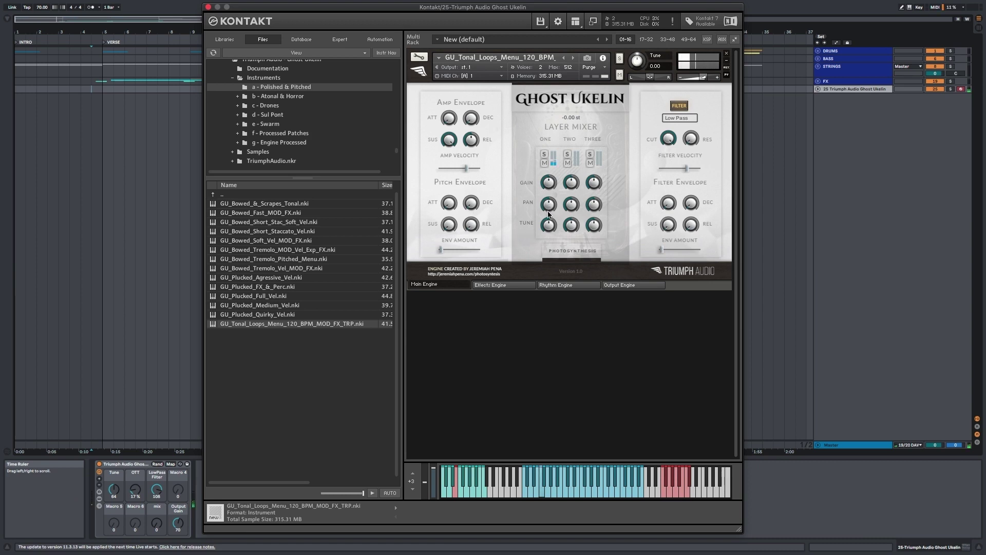
# Step: Shift the virtual keyboard down to octave +1 and try tuning layer one down and back up
pyautogui.click(413, 488)
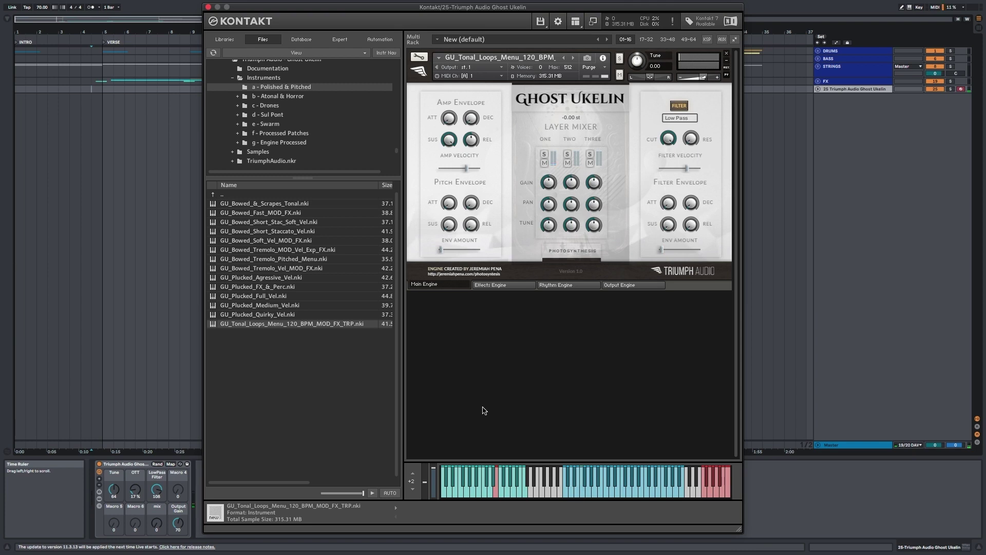
pyautogui.click(412, 490)
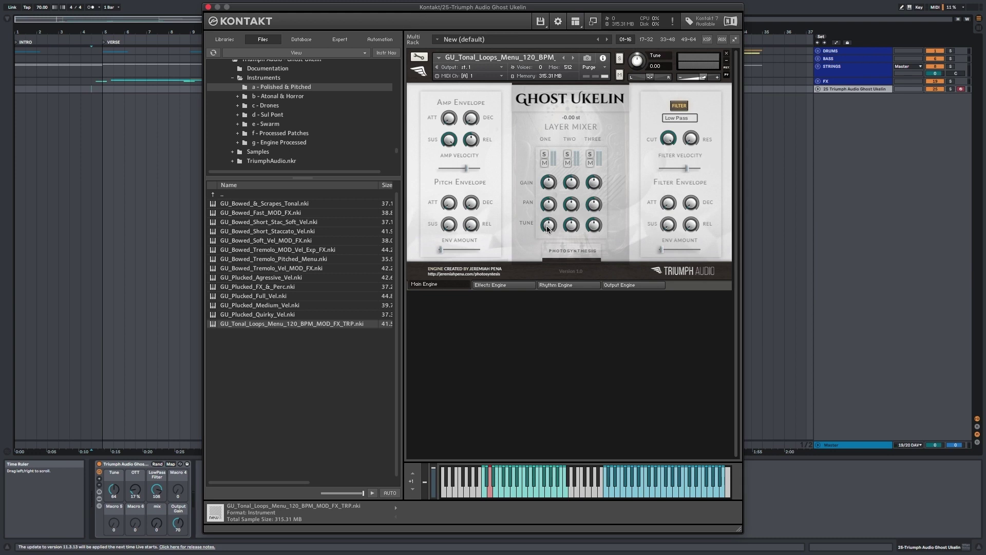
pyautogui.moveTo(548, 229); pyautogui.dragTo(545, 264)
pyautogui.moveTo(550, 226); pyautogui.dragTo(559, 200)
# Step: Adjust the pitch envelope's decay, sustain and release, and set its envelope amount to 1.5 st
pyautogui.moveTo(470, 204); pyautogui.dragTo(482, 159)
pyautogui.moveTo(445, 227); pyautogui.dragTo(452, 185)
pyautogui.moveTo(479, 226); pyautogui.dragTo(449, 207)
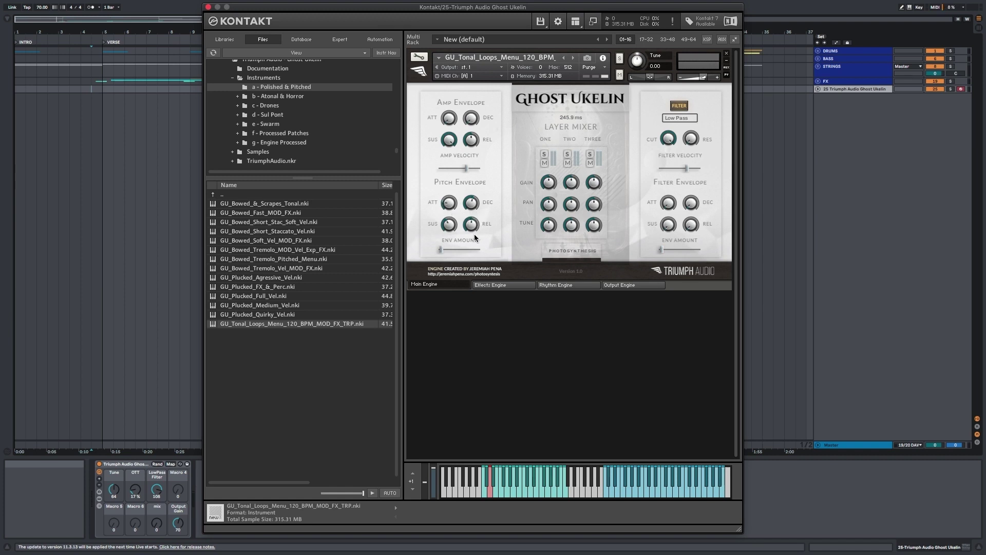
pyautogui.moveTo(442, 250); pyautogui.dragTo(484, 248)
pyautogui.moveTo(457, 244); pyautogui.dragTo(460, 244)
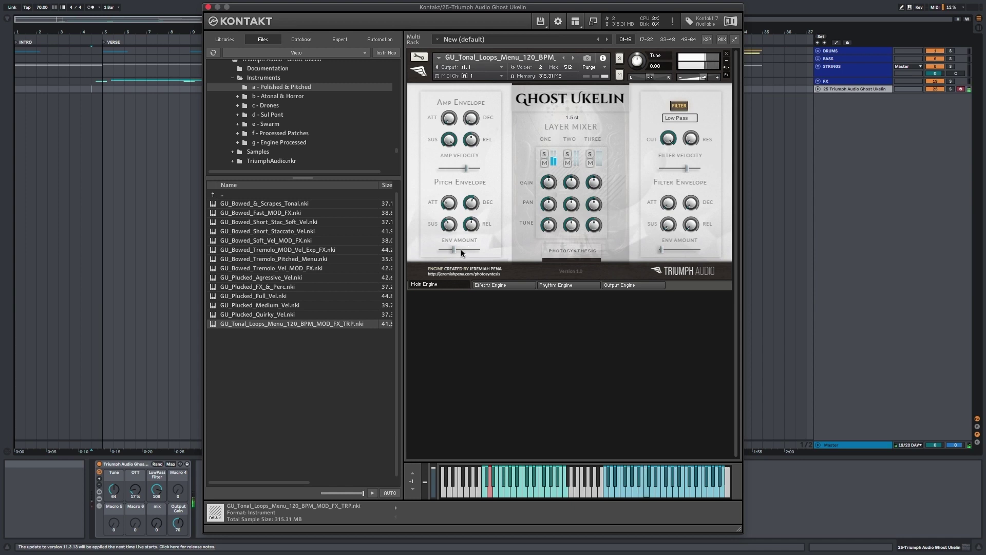
# Step: Try a slow pitch envelope attack, return the attack to 0.00 ms and lower the envelope amount
pyautogui.click(449, 204)
pyautogui.moveTo(451, 202); pyautogui.dragTo(459, 123)
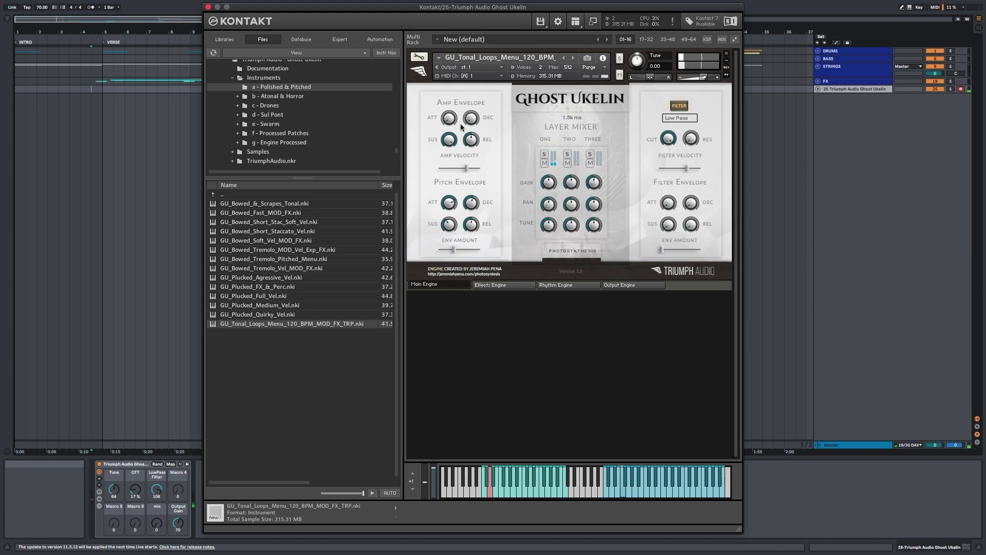
pyautogui.click(460, 123)
pyautogui.moveTo(452, 252); pyautogui.dragTo(443, 251)
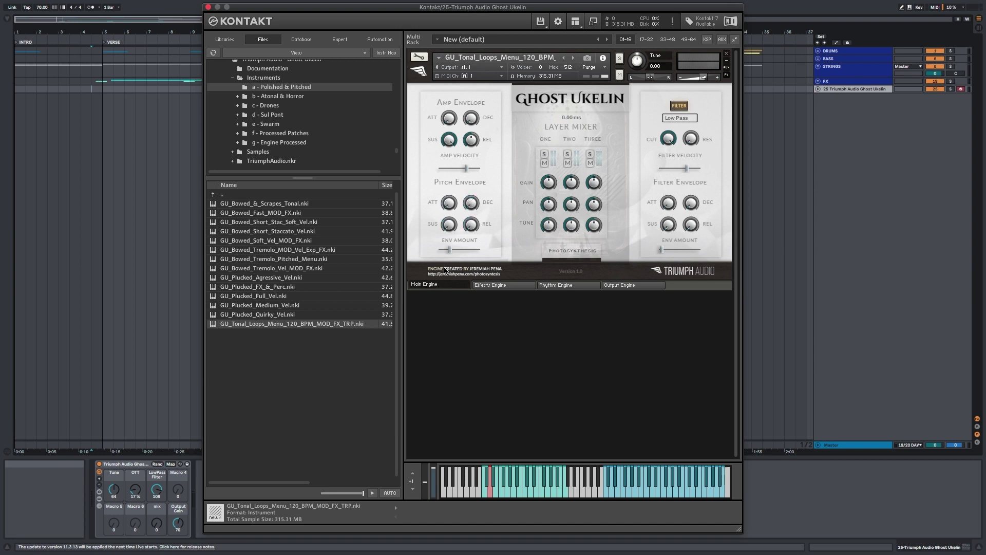
pyautogui.moveTo(448, 250); pyautogui.dragTo(441, 249)
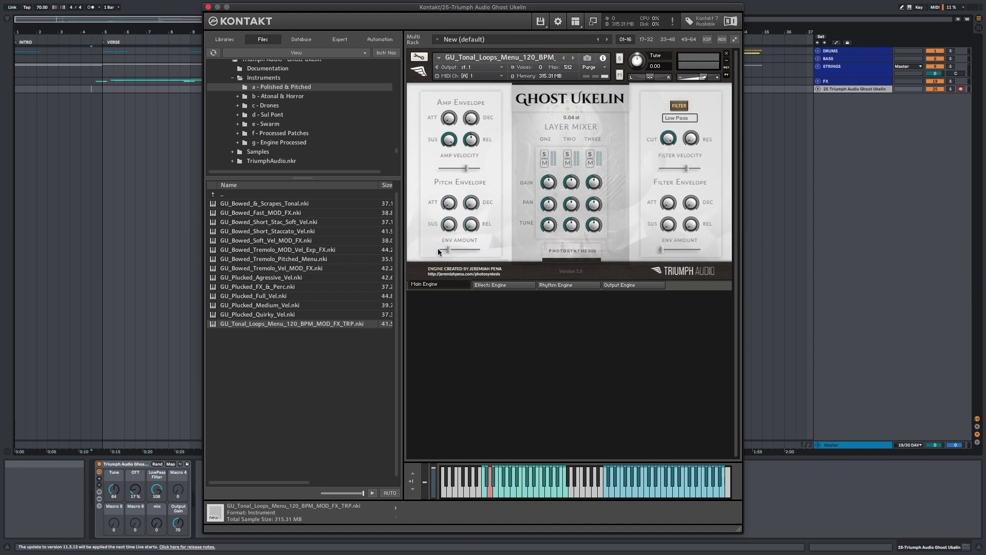
# Step: Raise the Pitch LFO amount in the Rhythm Engine's sources, set its rate to 19.0 8ths and turn its sync off
pyautogui.click(572, 286)
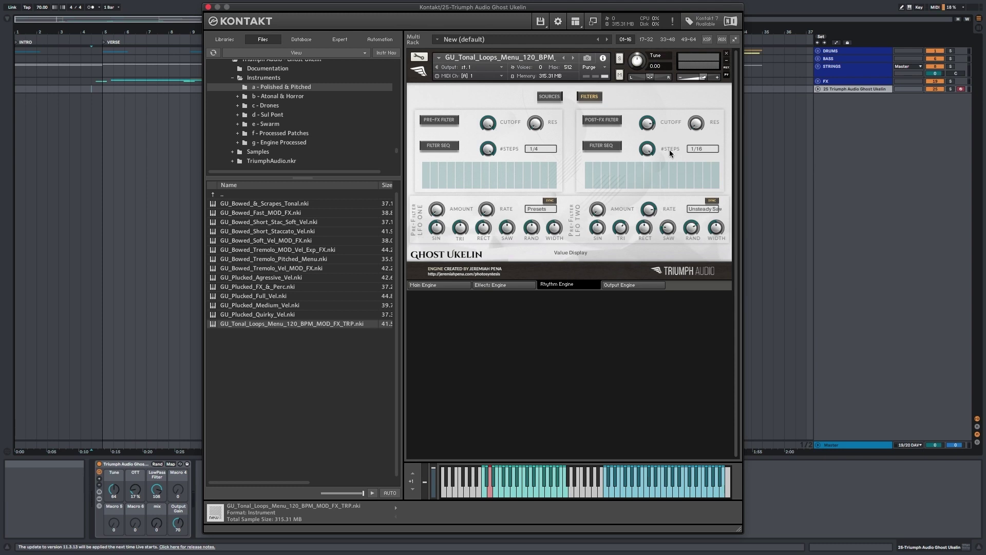
pyautogui.click(550, 96)
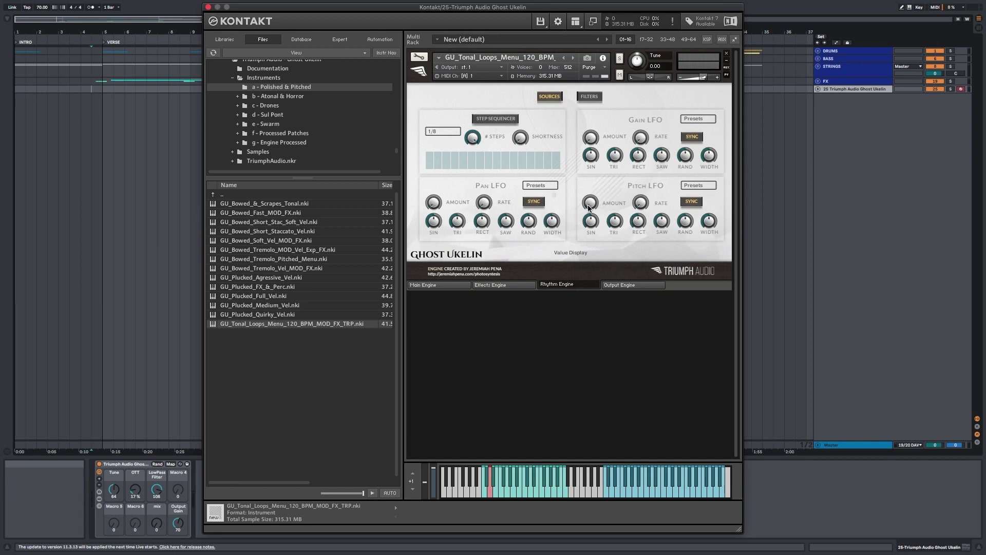
pyautogui.moveTo(588, 204); pyautogui.dragTo(589, 189)
pyautogui.moveTo(641, 203); pyautogui.dragTo(638, 204)
pyautogui.click(696, 184)
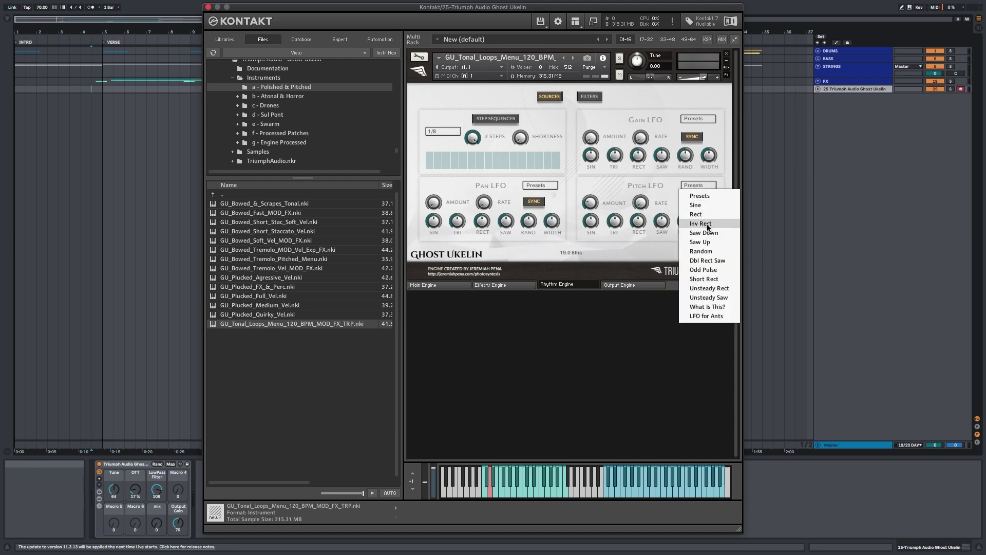
pyautogui.click(623, 193)
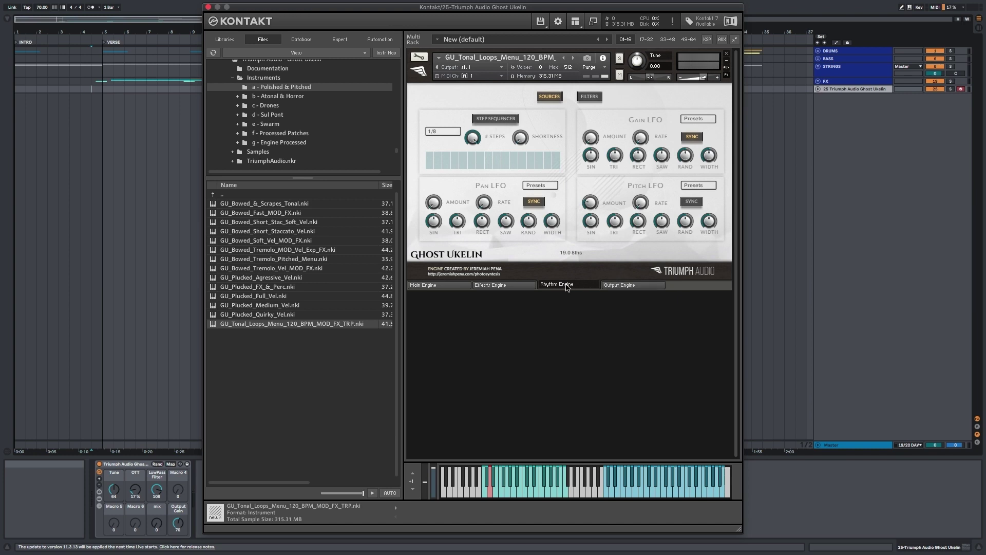
# Step: Look through the Effects Engine's insert effects and open its send effects page
pyautogui.click(604, 285)
pyautogui.click(580, 285)
pyautogui.click(511, 285)
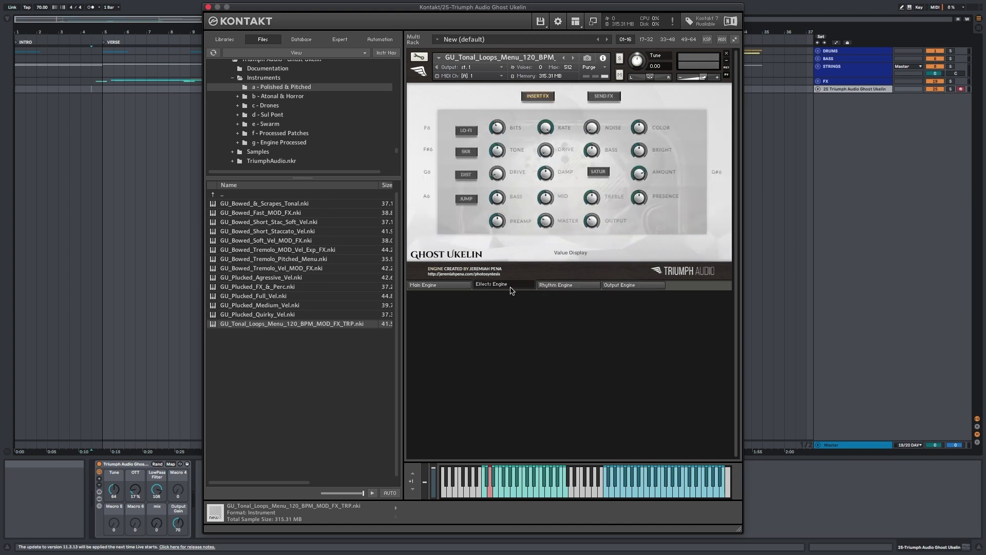
pyautogui.click(455, 286)
pyautogui.click(493, 285)
pyautogui.click(602, 98)
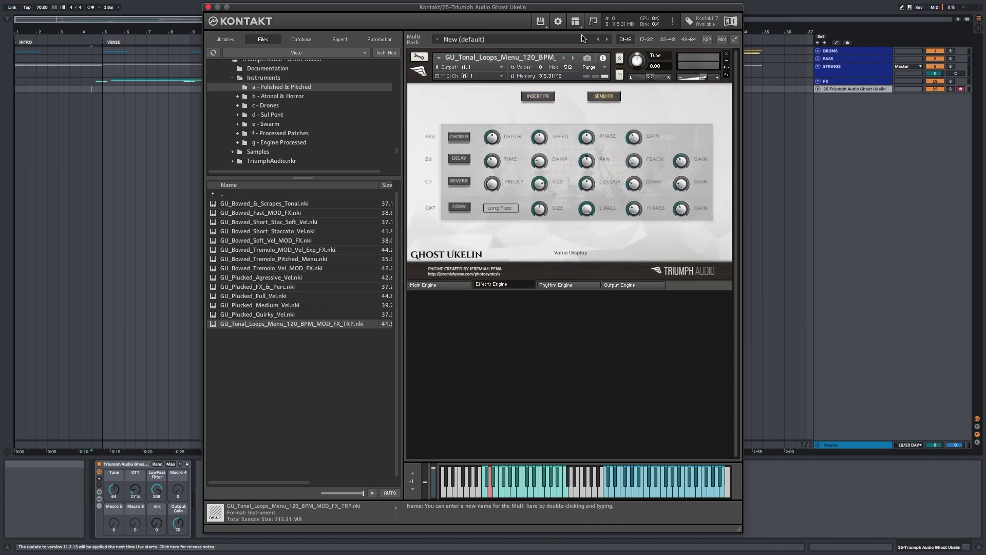
# Step: Examine the Output Engine's stereo, EQ, transient and compressor controls, and return to the Main Engine
pyautogui.moveTo(575, 9); pyautogui.dragTo(571, 11)
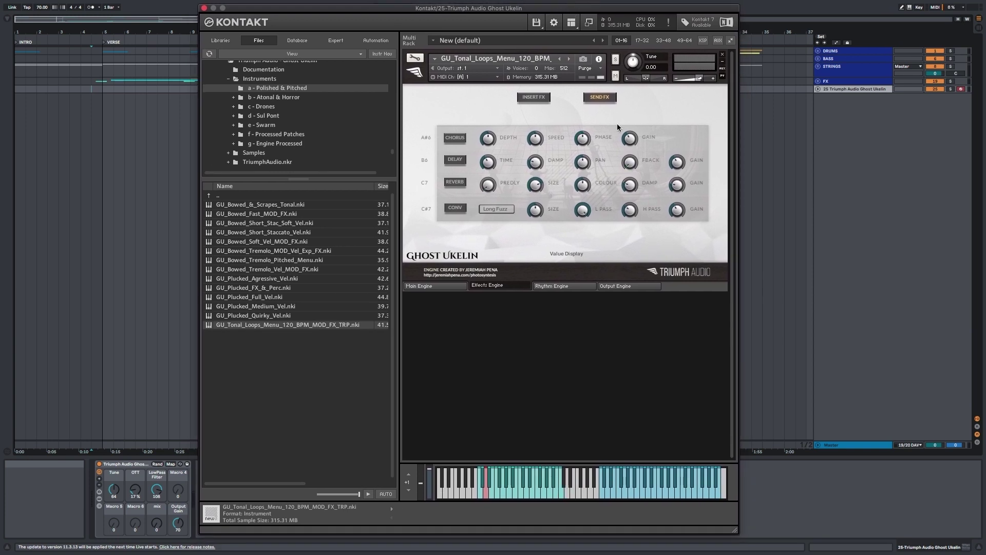
pyautogui.click(629, 286)
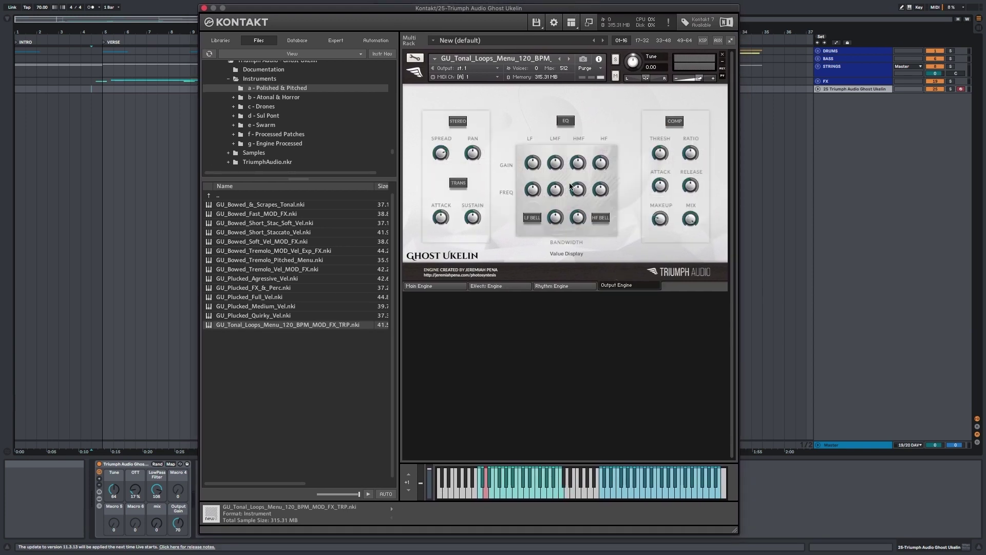
pyautogui.click(457, 122)
pyautogui.click(435, 286)
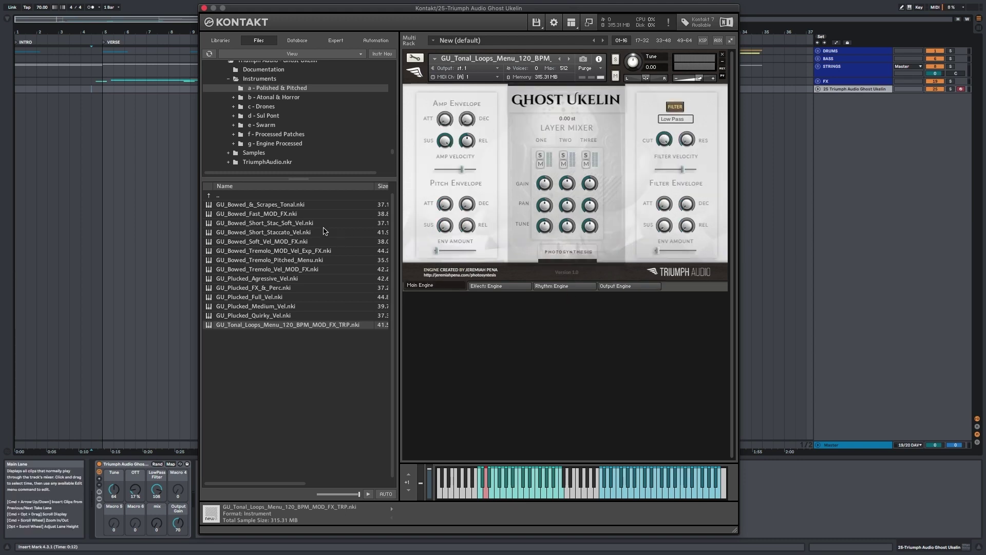
# Step: Load GU_Bowed_Tremolo_FX_Atonal_Whisps from the b - Atonal & Horror folder, replacing the current instrument
pyautogui.click(283, 97)
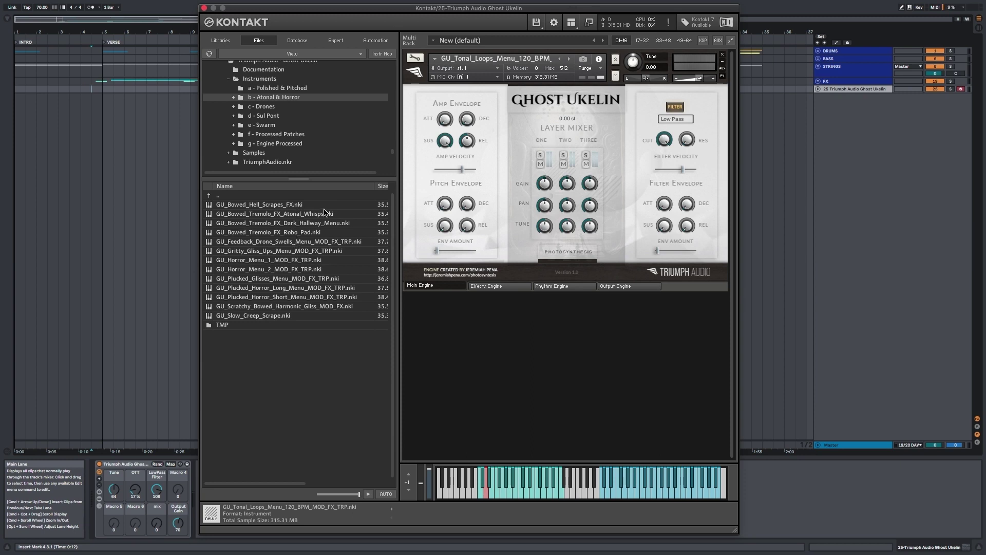
pyautogui.moveTo(324, 213); pyautogui.dragTo(519, 86)
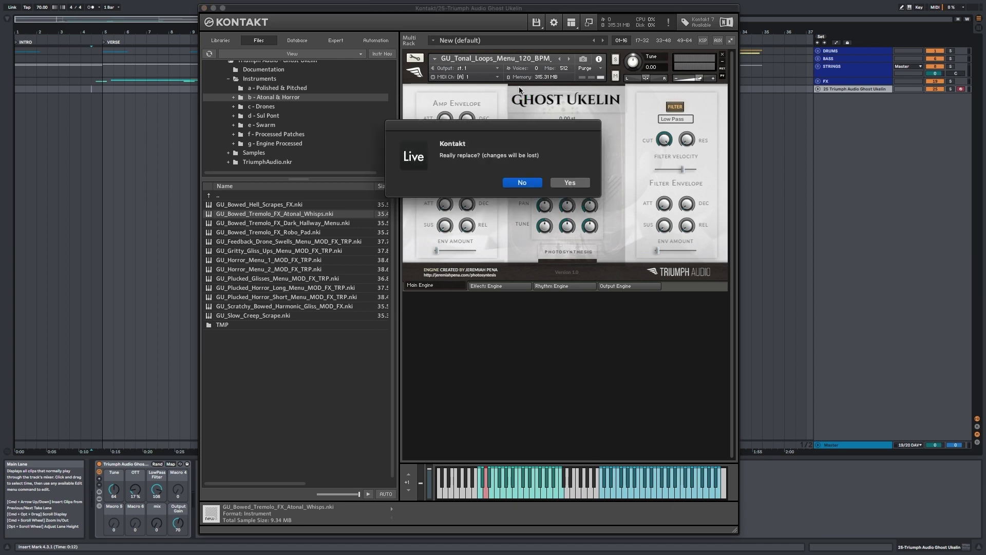
pyautogui.click(570, 182)
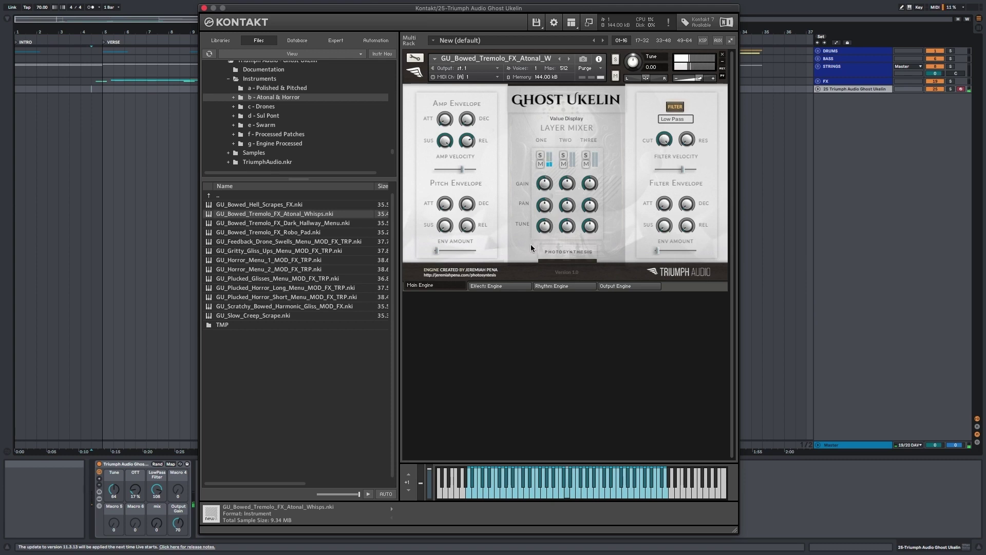
# Step: Tune layer one to -24.00 st and raise the rack's mix macro to 70 and its OTT macro to 22 %
pyautogui.moveTo(545, 226); pyautogui.dragTo(542, 262)
pyautogui.moveTo(154, 528); pyautogui.dragTo(155, 520)
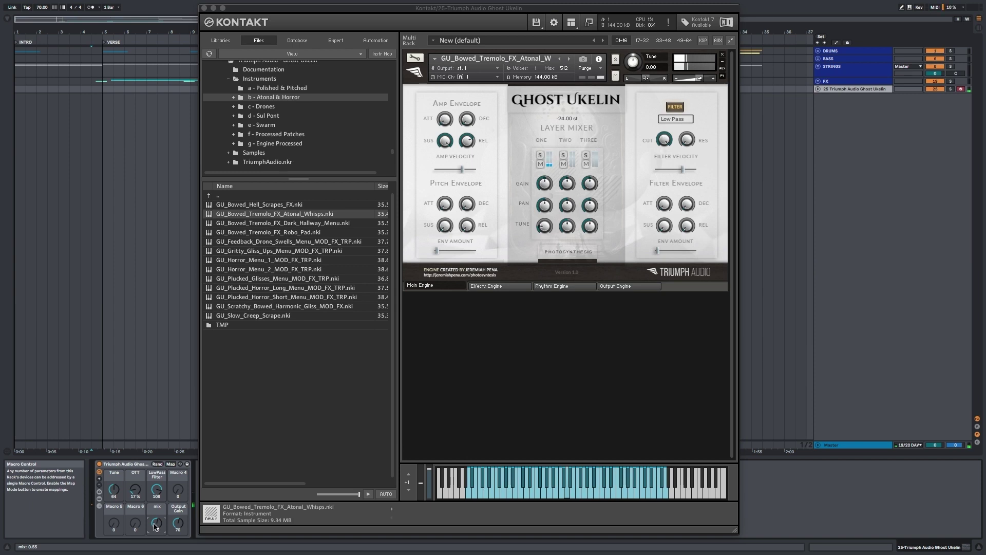
pyautogui.moveTo(135, 489); pyautogui.dragTo(135, 488)
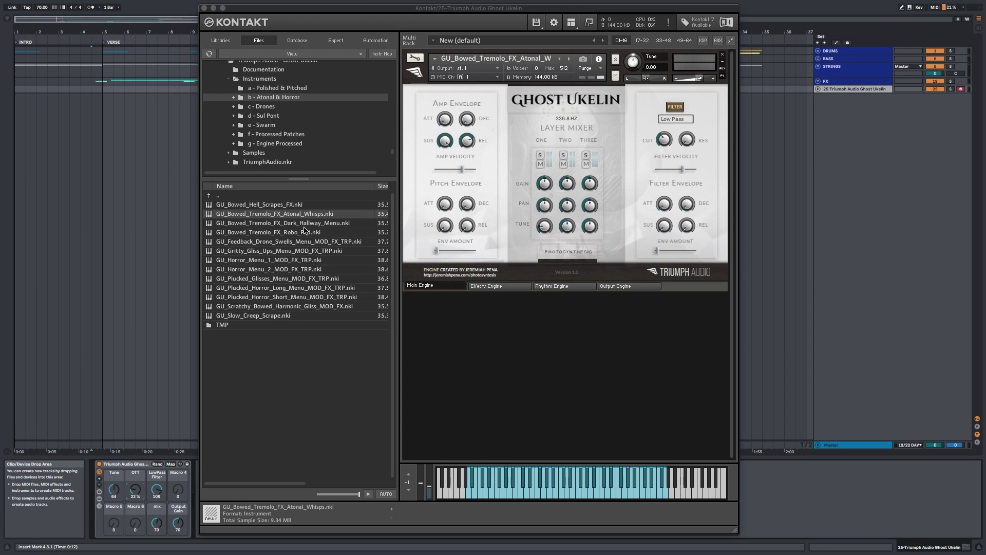
# Step: Browse the other horror patches and replace the instrument with GU_Feedback_Drone_Swells_Menu_MOD_FX_TRP
pyautogui.click(302, 225)
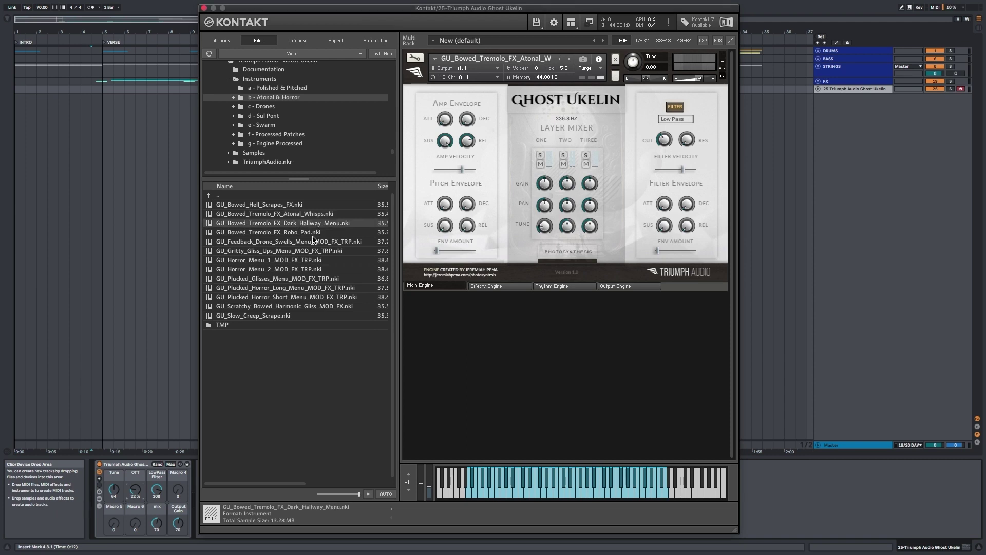
pyautogui.click(309, 234)
pyautogui.click(300, 243)
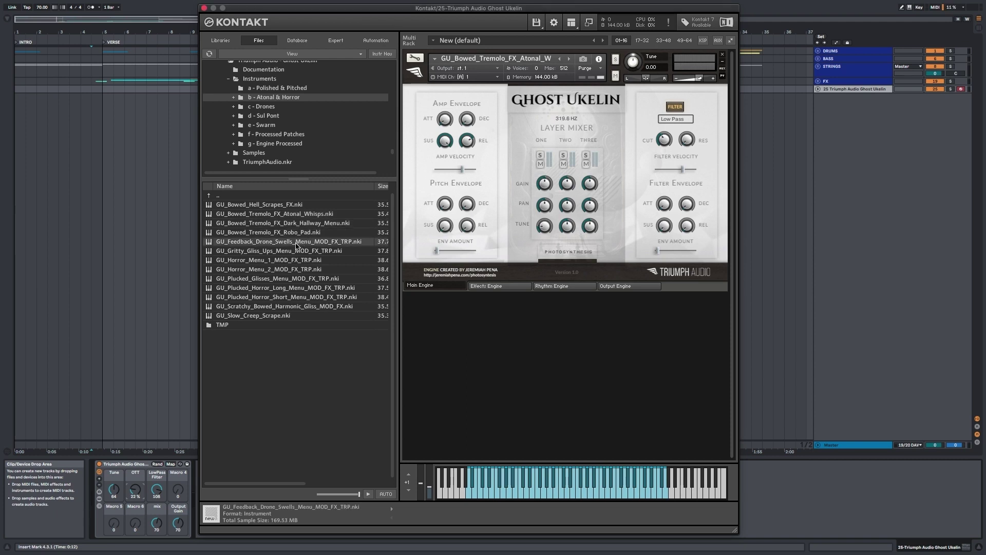
pyautogui.click(288, 252)
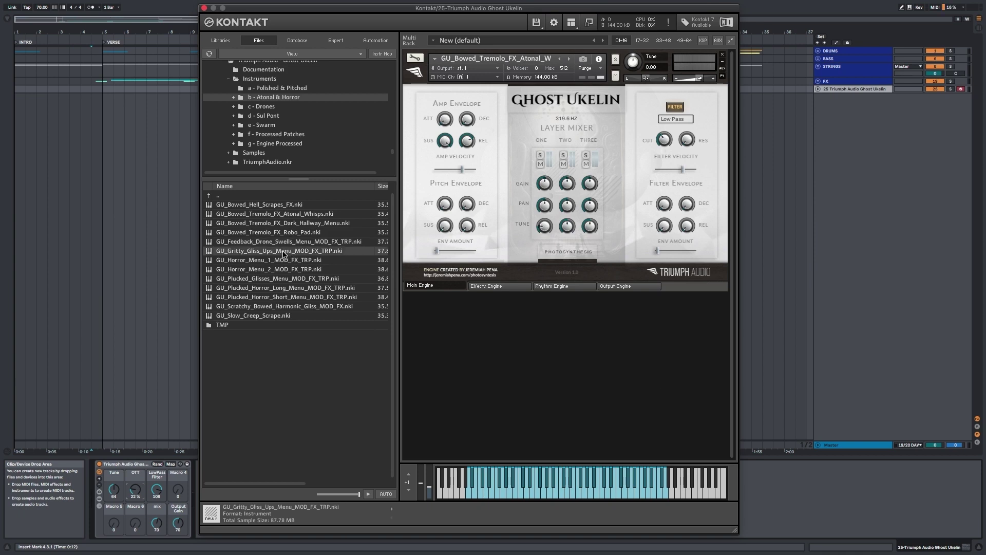
pyautogui.click(339, 241)
pyautogui.moveTo(339, 240); pyautogui.dragTo(504, 131)
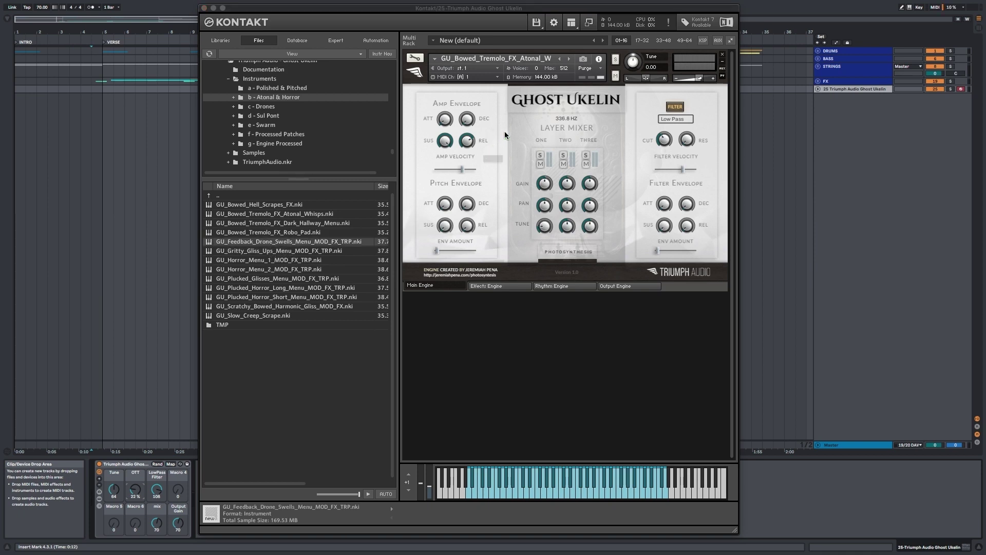
pyautogui.click(570, 183)
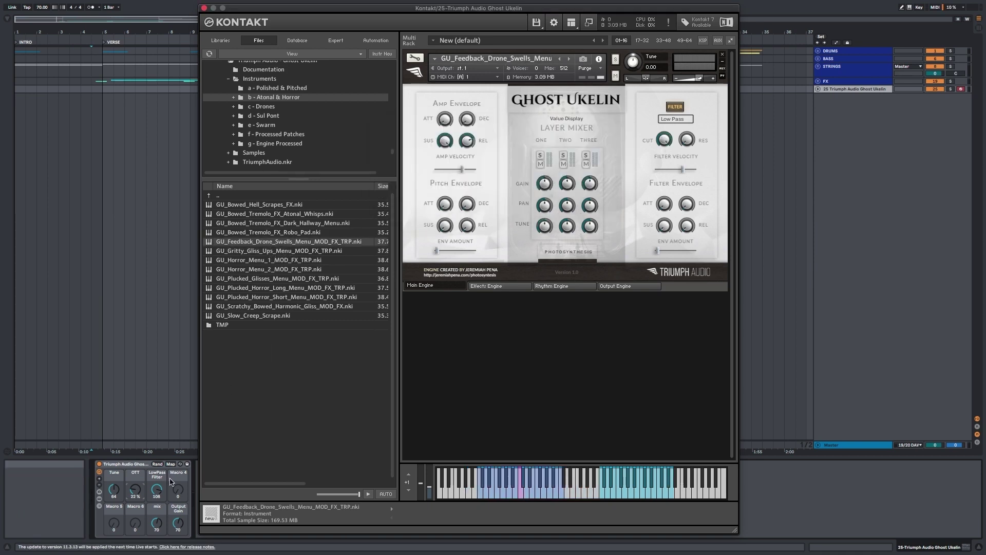
# Step: Lower the rack's mix macro to its minimum and load the GU_Horror_Menu_1_MOD_FX_TRP patch
pyautogui.moveTo(157, 523); pyautogui.dragTo(157, 547)
pyautogui.doubleClick(267, 261)
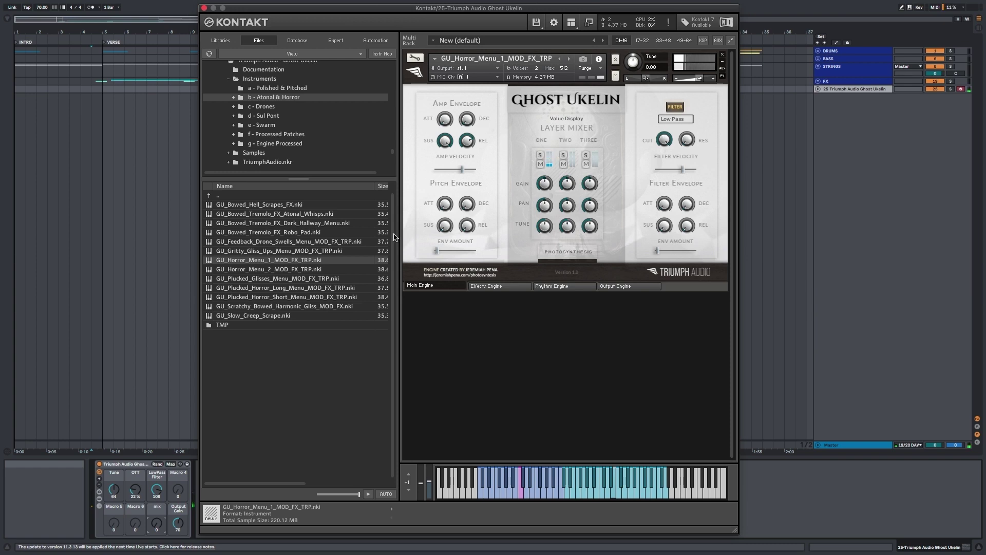
# Step: Load GU_Plucked_Horror_Short_Menu_MOD_FX_TRP and try tuning layer one down and back to 0.00 st
pyautogui.moveTo(261, 297); pyautogui.dragTo(539, 158)
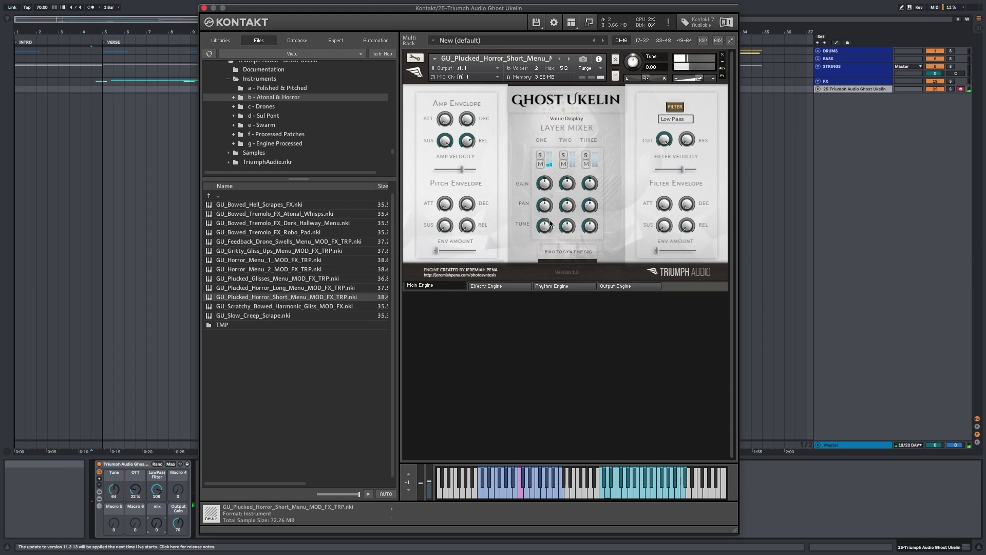
pyautogui.moveTo(549, 223); pyautogui.dragTo(551, 300)
pyautogui.moveTo(547, 228); pyautogui.dragTo(567, 175)
# Step: Replace the current instrument with GU_Slow_Creep_Scrape
pyautogui.click(267, 308)
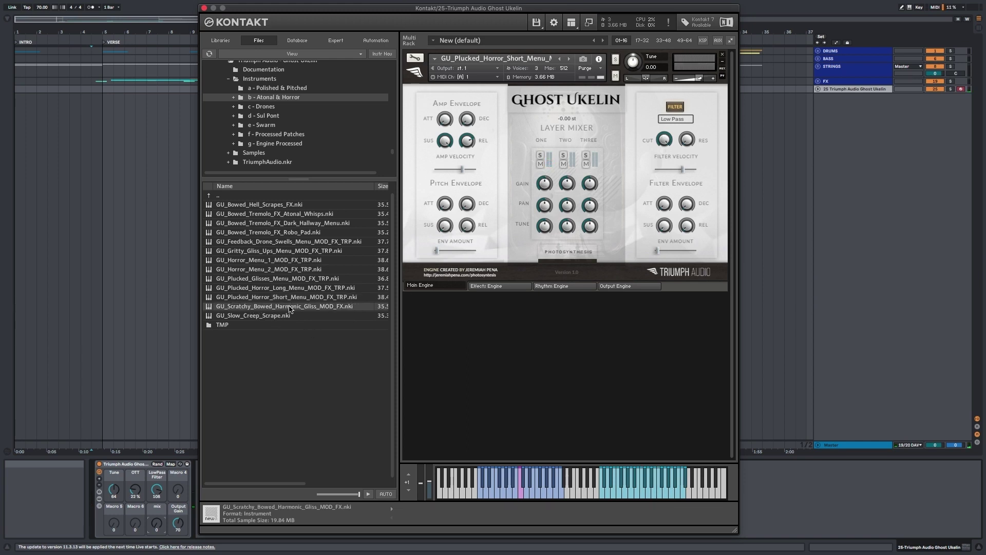
pyautogui.click(258, 317)
pyautogui.moveTo(258, 317); pyautogui.dragTo(543, 138)
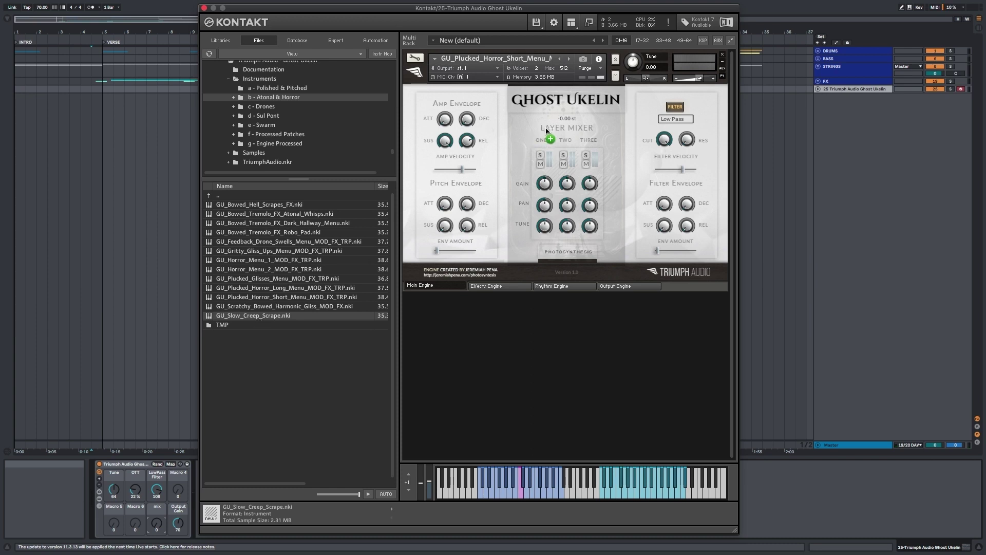
pyautogui.click(570, 181)
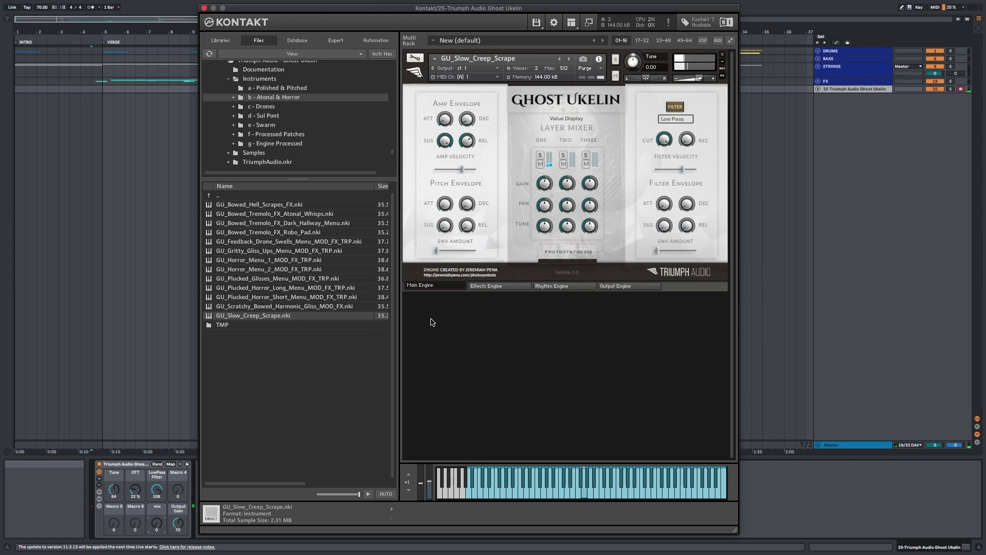
# Step: Open the TMP subfolder of the Atonal & Horror patches and look through its instrument versions
pyautogui.click(227, 323)
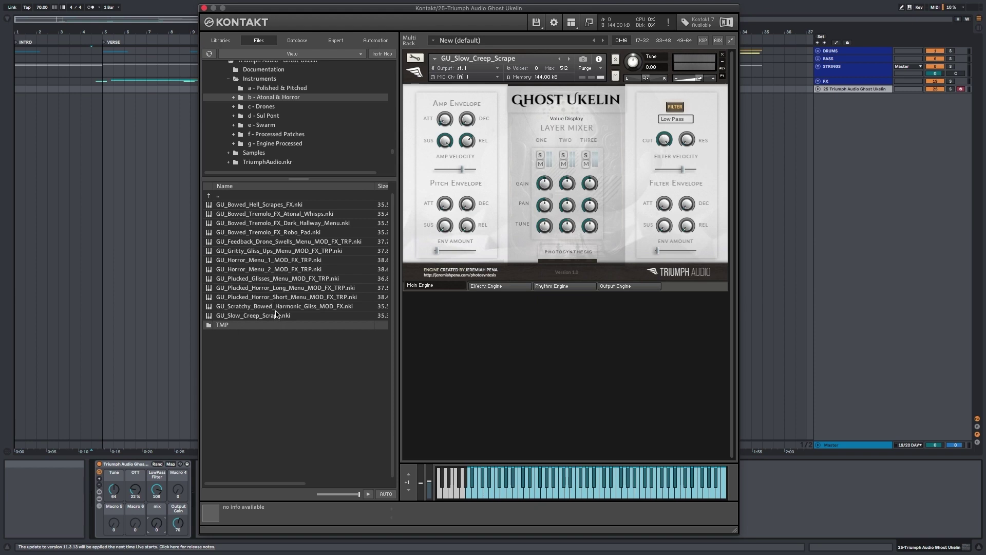
pyautogui.doubleClick(225, 325)
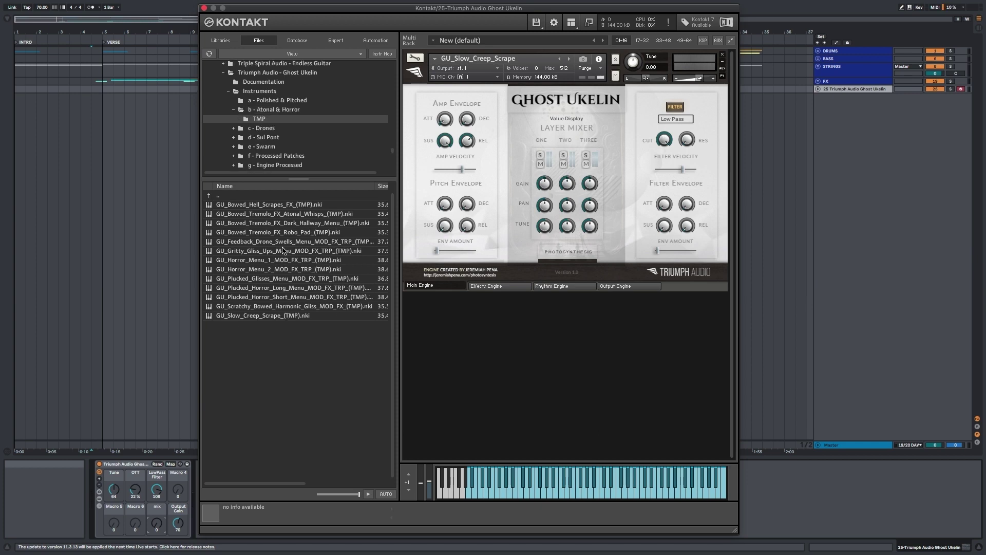
pyautogui.click(285, 206)
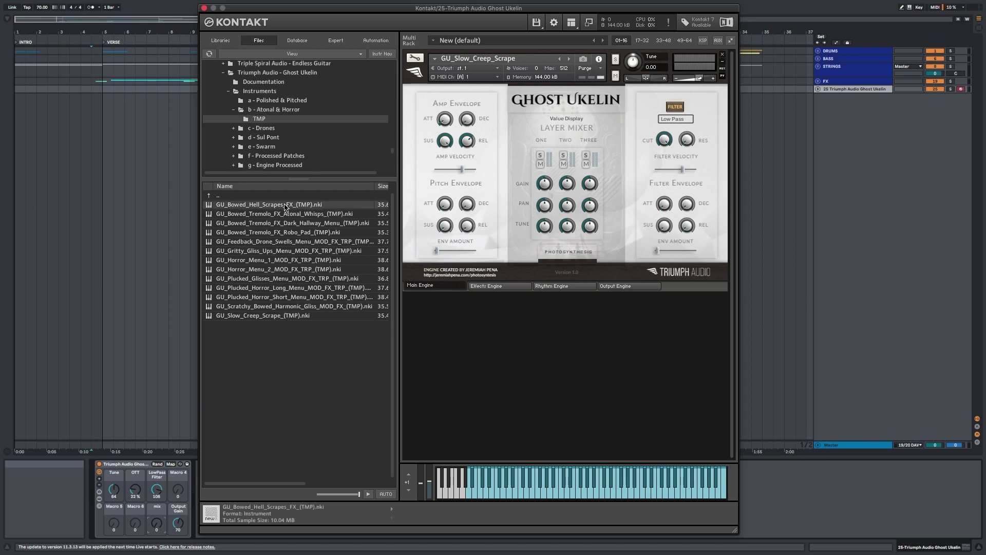
pyautogui.click(267, 224)
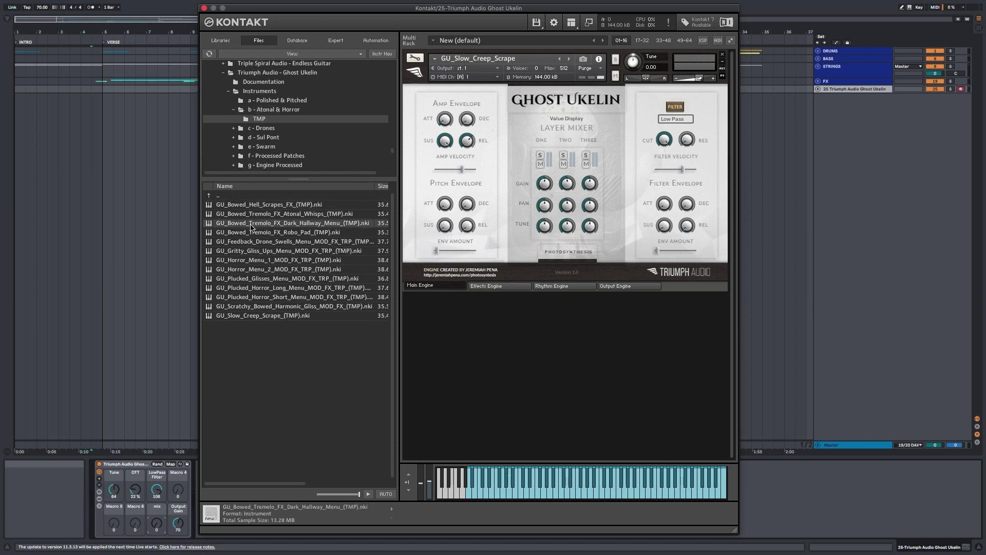
pyautogui.click(273, 260)
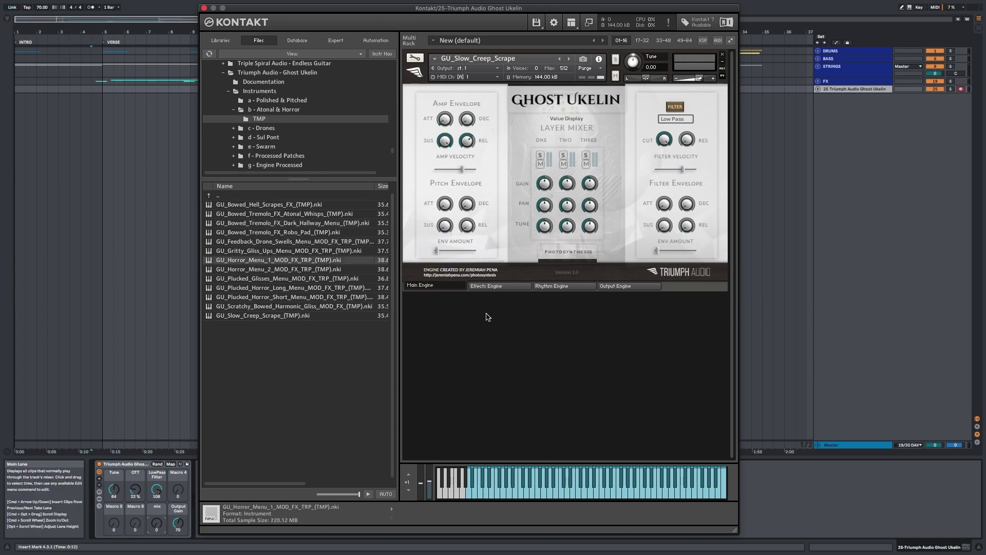
pyautogui.click(285, 241)
# Step: Compare the Atonal & Horror folder with its TMP subfolder and load GU_Bowed_Tremolo_FX_Dark_Hallway_Menu_(TMP)
pyautogui.click(259, 114)
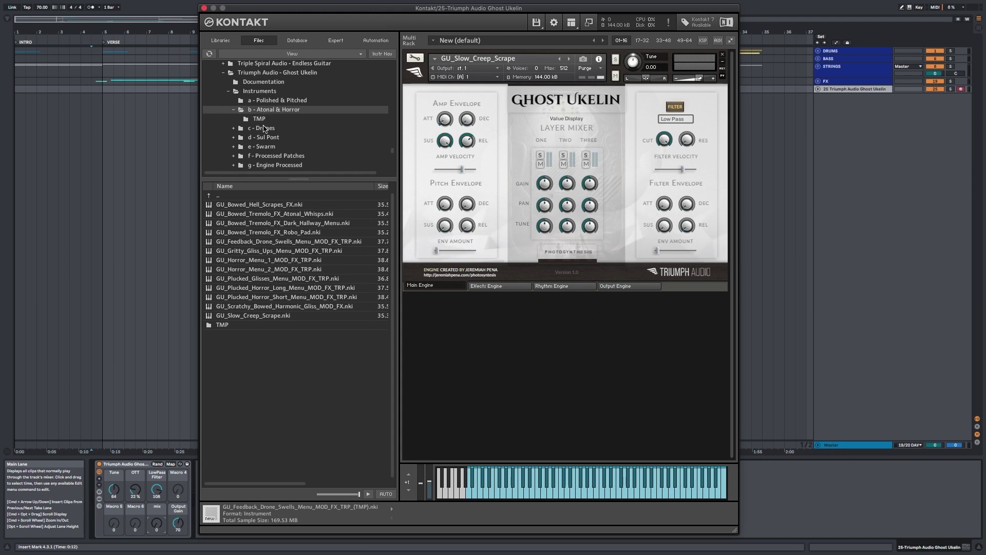
pyautogui.doubleClick(233, 324)
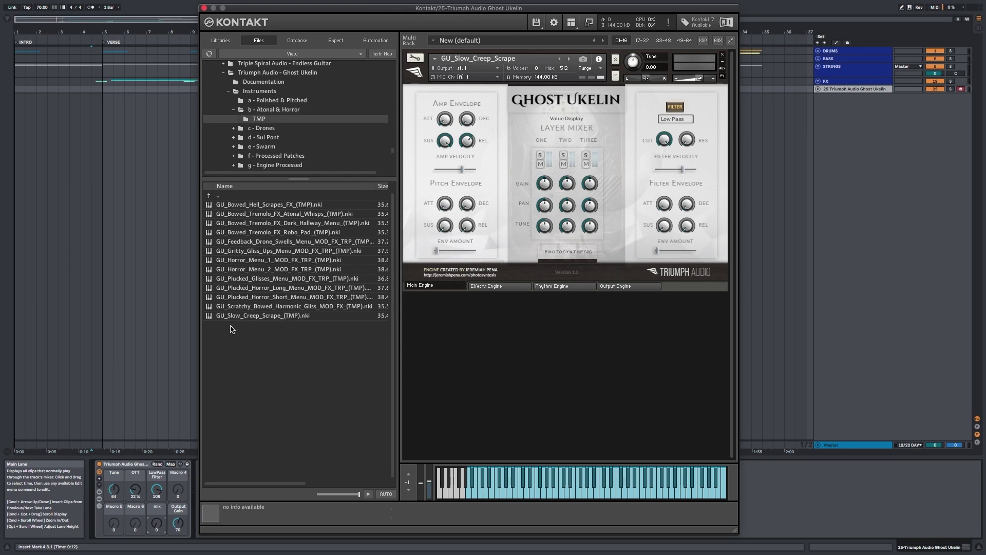
pyautogui.doubleClick(300, 224)
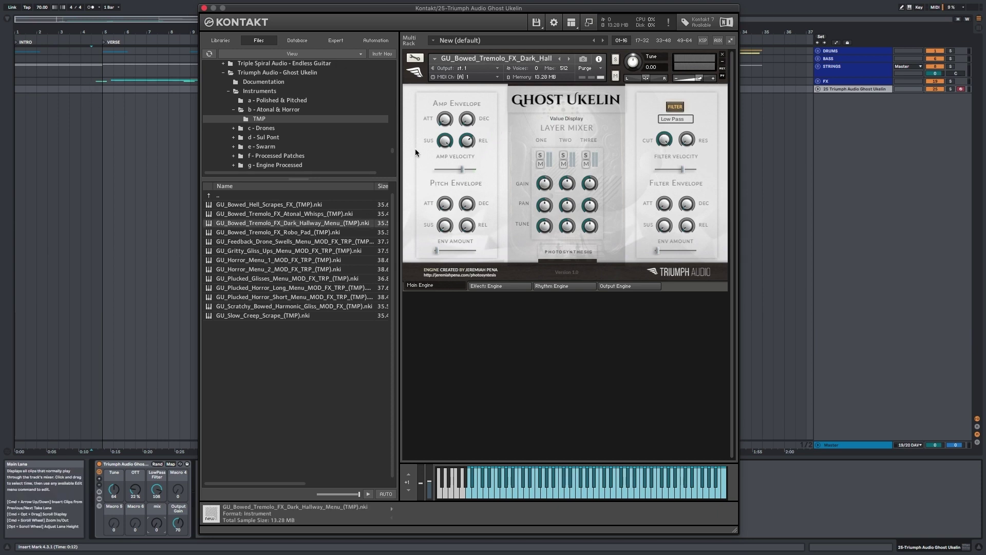
# Step: Load GU_Feedback_Drone_Chatty_Cathy_MOD_FX from the c - Drones folder and replace it with GU_Groan_Drone_2_MOD_FX
pyautogui.click(270, 110)
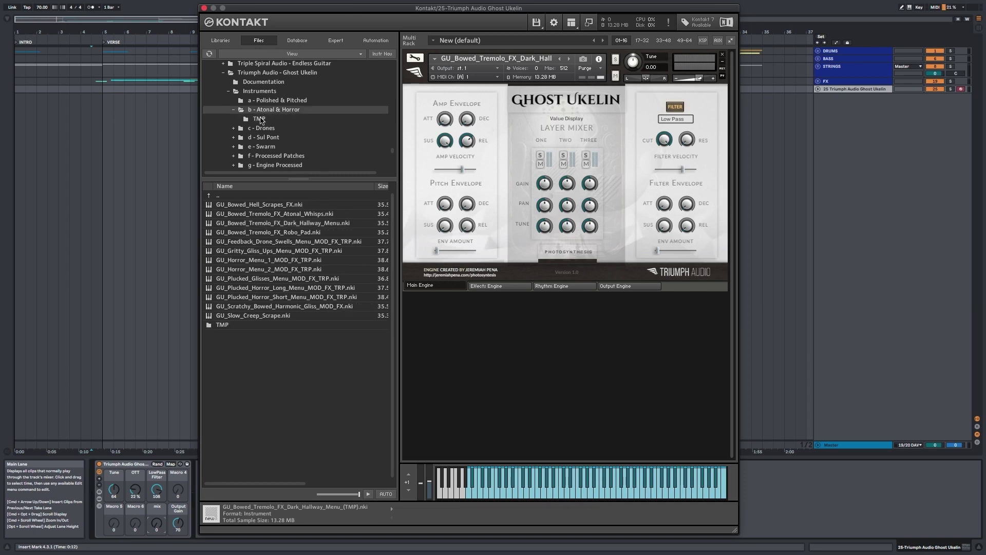
pyautogui.click(261, 127)
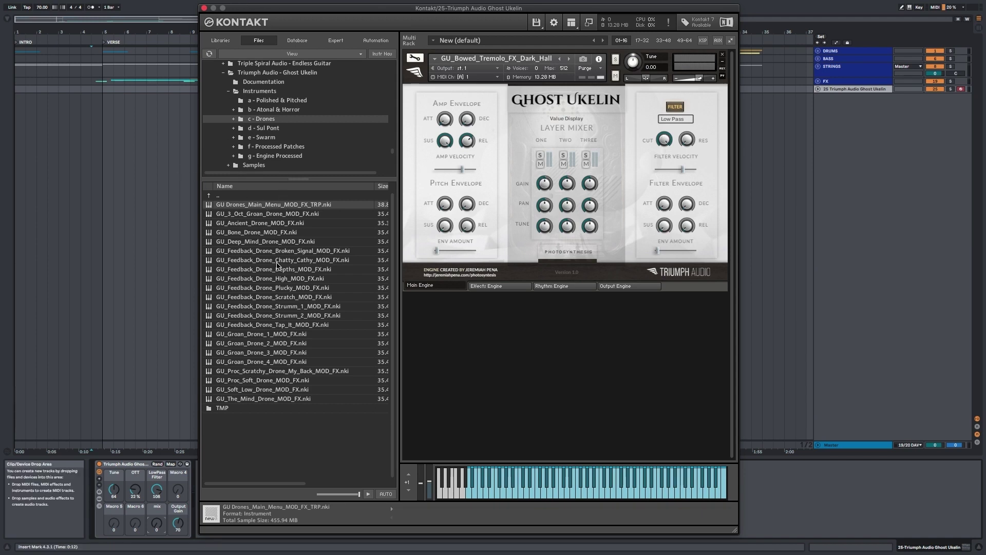
pyautogui.moveTo(278, 261); pyautogui.dragTo(582, 102)
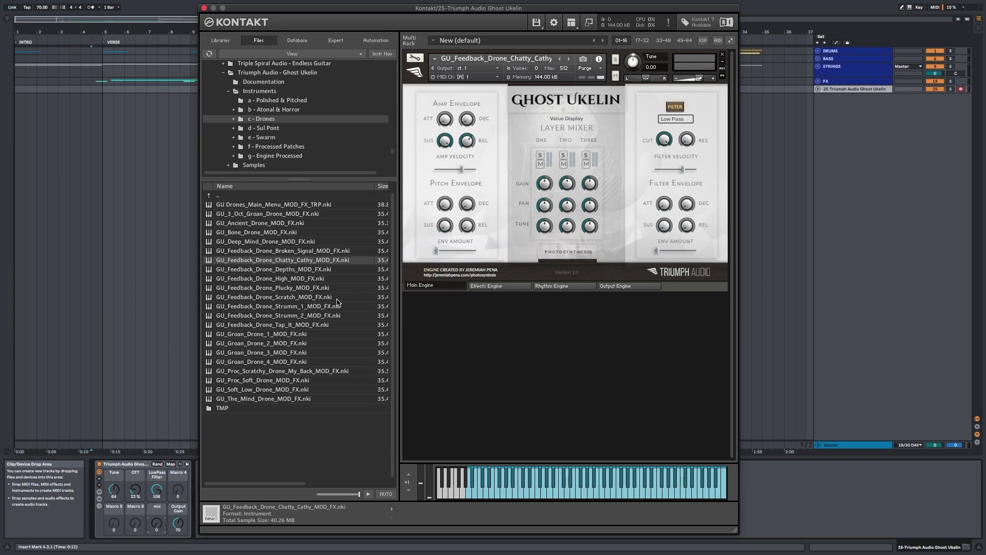
pyautogui.moveTo(248, 343); pyautogui.dragTo(510, 135)
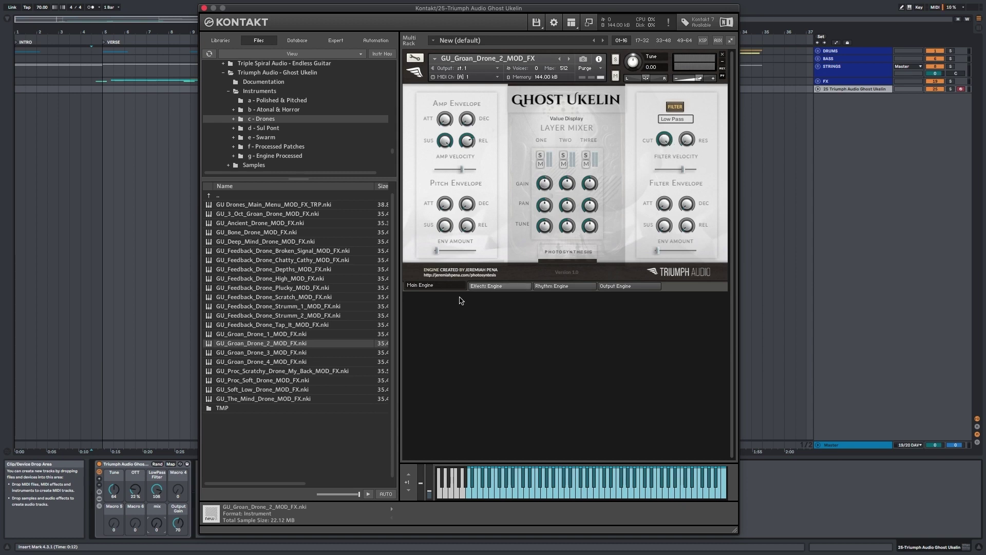
# Step: Load GU_Proc_Scratchy_Drone_My_Back_MOD_FX and tune its layer one to -24.00 st
pyautogui.click(289, 370)
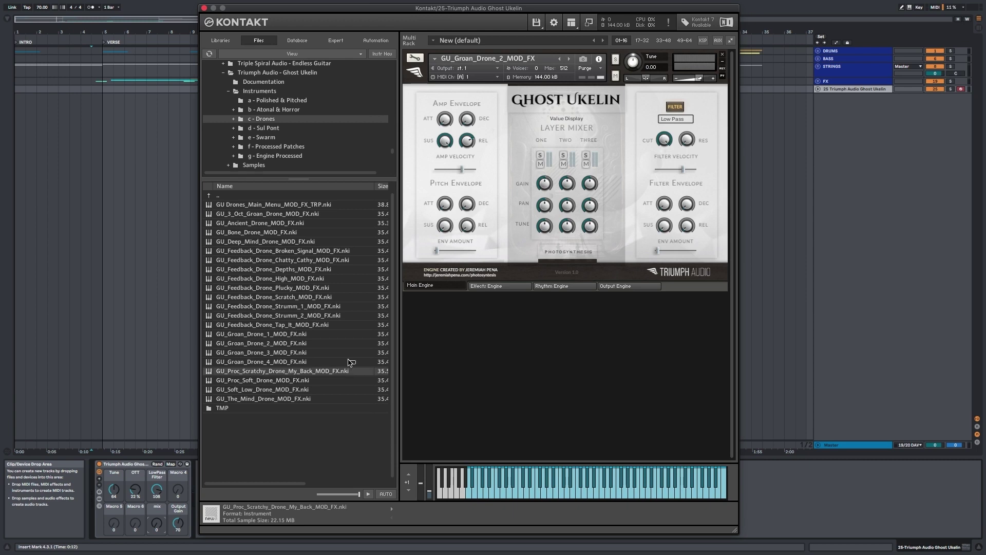
pyautogui.rightClick(663, 139)
pyautogui.click(653, 147)
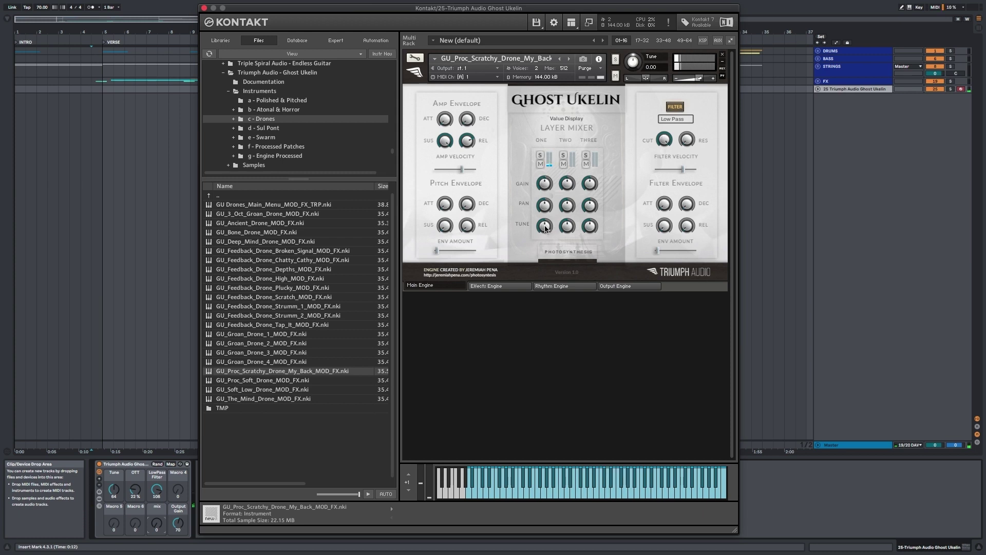
pyautogui.moveTo(546, 228); pyautogui.dragTo(545, 262)
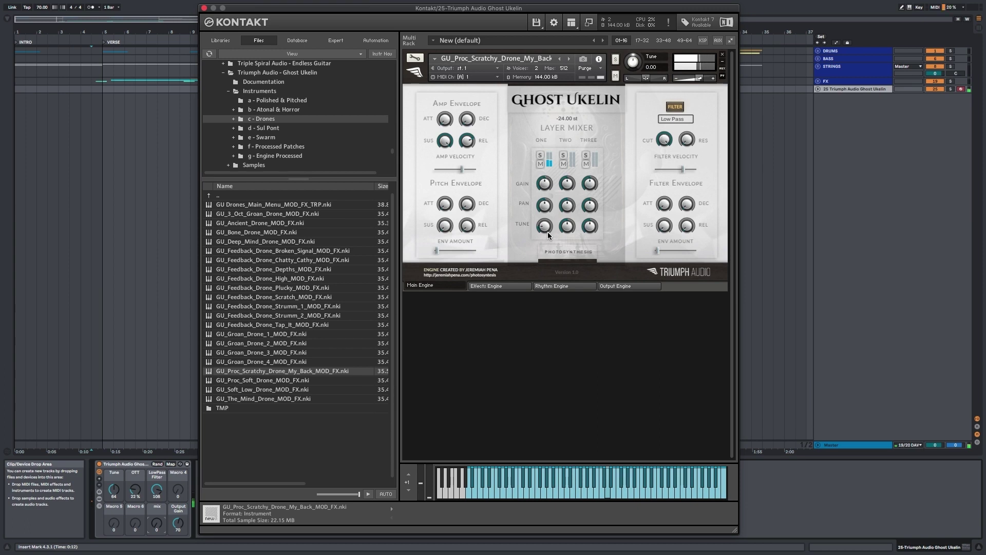
# Step: Try higher tunings for layer one of the scratchy drone patch and bring its tune to -1.00 st
pyautogui.moveTo(548, 226); pyautogui.dragTo(562, 208)
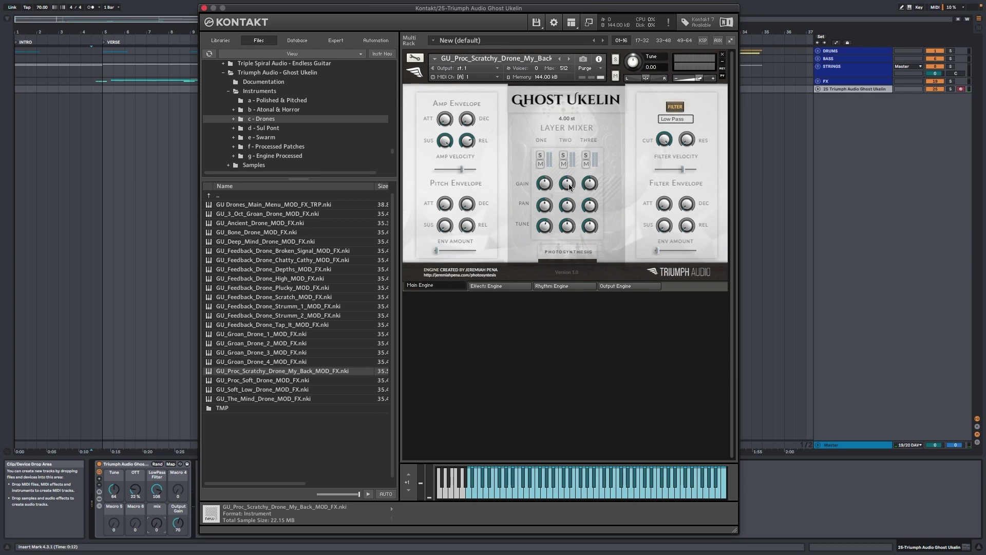
pyautogui.scroll(1, 547, 224)
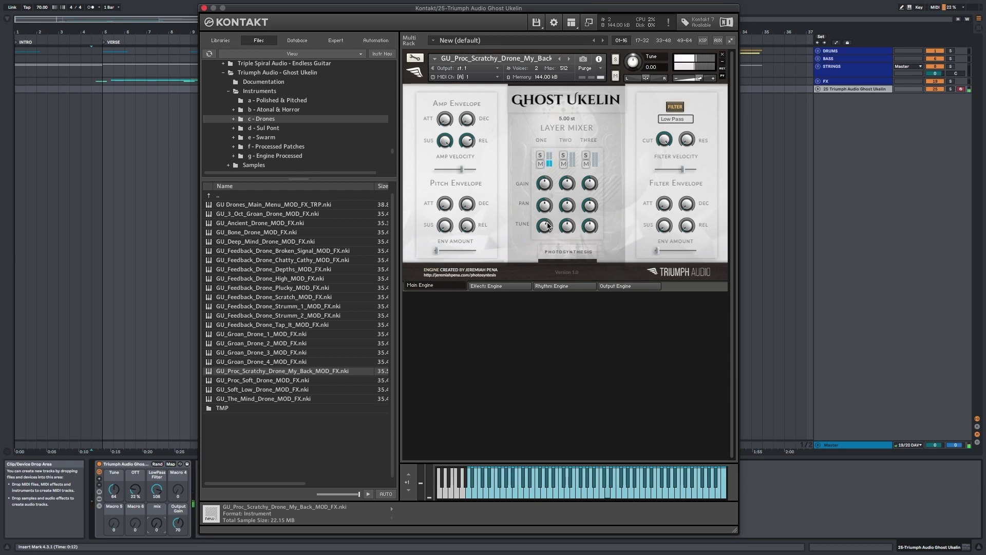
pyautogui.moveTo(547, 226); pyautogui.dragTo(561, 196)
pyautogui.moveTo(562, 197); pyautogui.dragTo(551, 234)
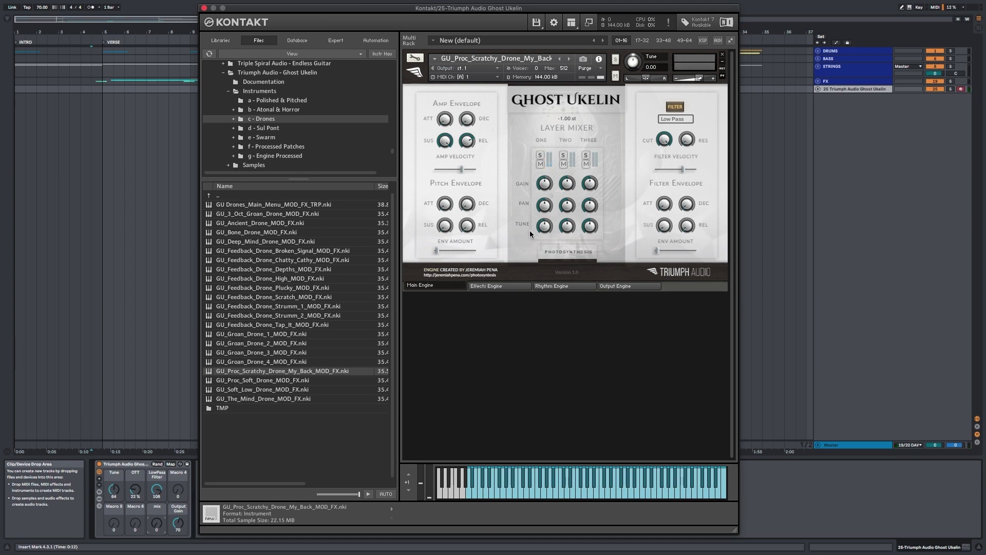
# Step: Load GU Sul_Pont_Main_Menu_MOD_FX_TRP from the d - Sul Pont folder and replace it with GU_Soft_Super_High_Sul_Pont_Tremolo_MOD_FX
pyautogui.click(271, 128)
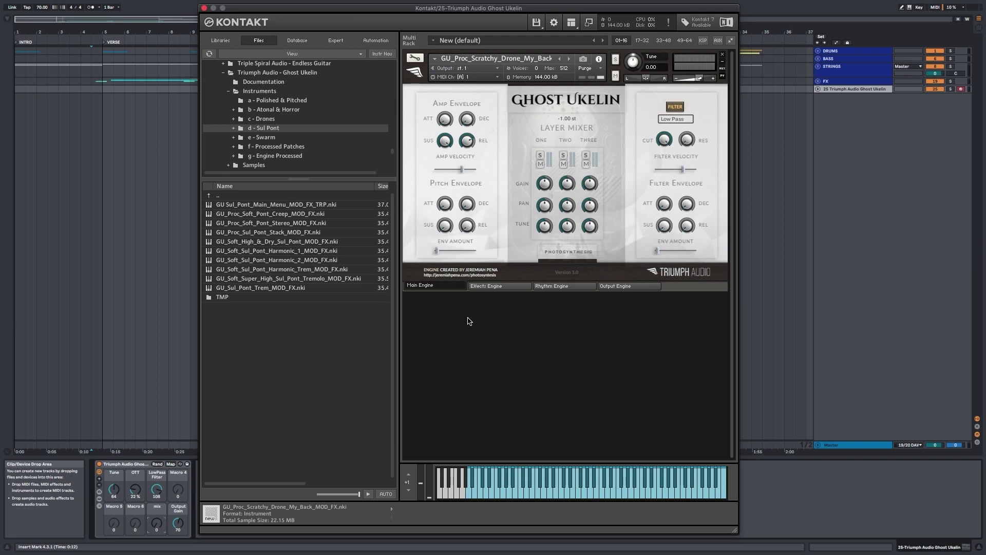
pyautogui.click(279, 215)
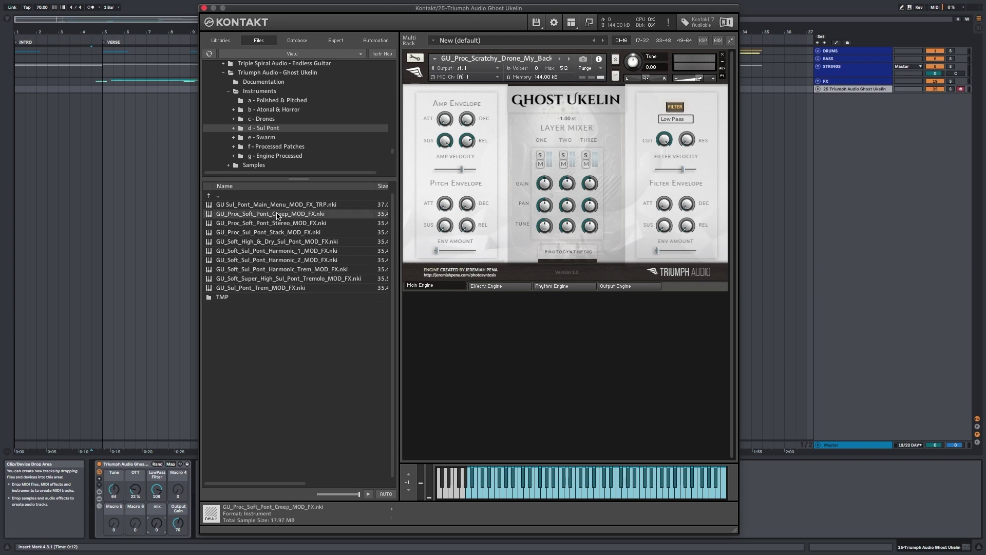
pyautogui.click(277, 205)
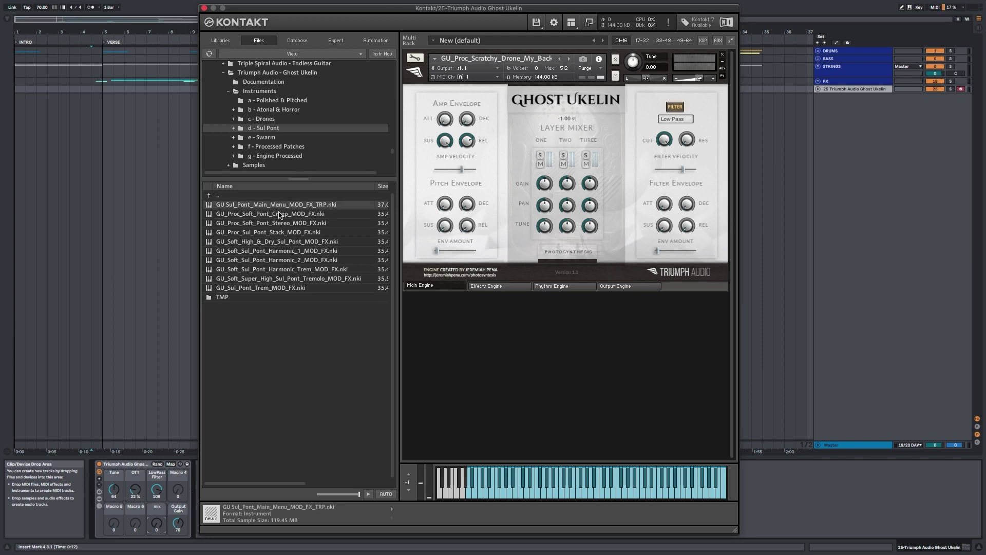
pyautogui.click(280, 214)
pyautogui.moveTo(276, 206); pyautogui.dragTo(530, 147)
pyautogui.click(581, 182)
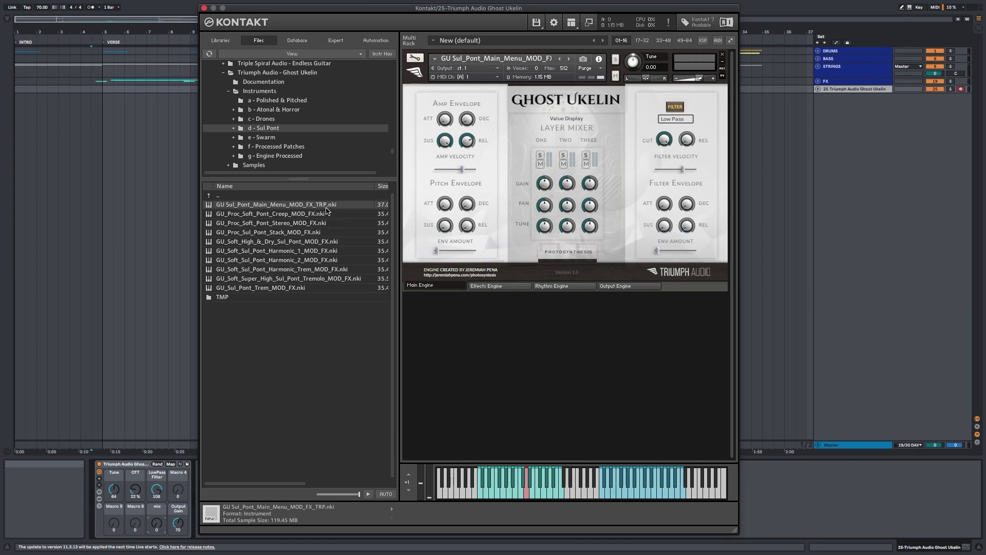
pyautogui.click(295, 251)
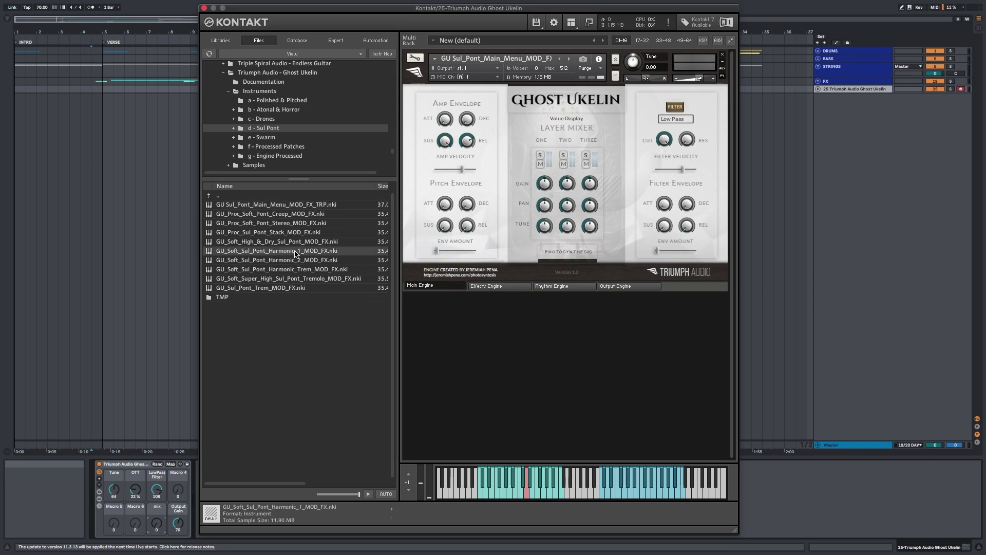
pyautogui.doubleClick(271, 279)
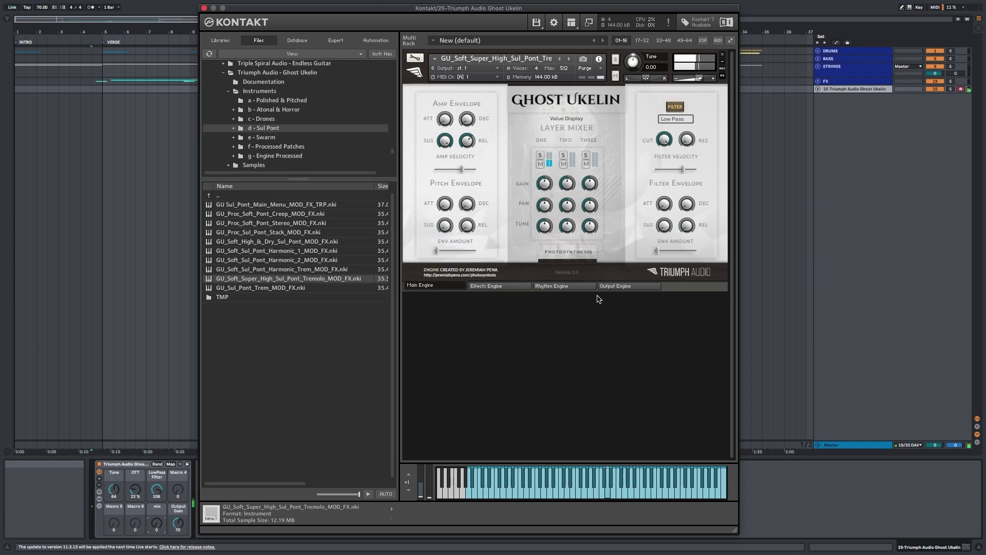
# Step: Load GU Swarm_Main_Menu_MOD_FX_TRP from the e - Swarm folder and replace it with GU_Proc_Swarm_3_MOD_FX_TRP
pyautogui.click(284, 138)
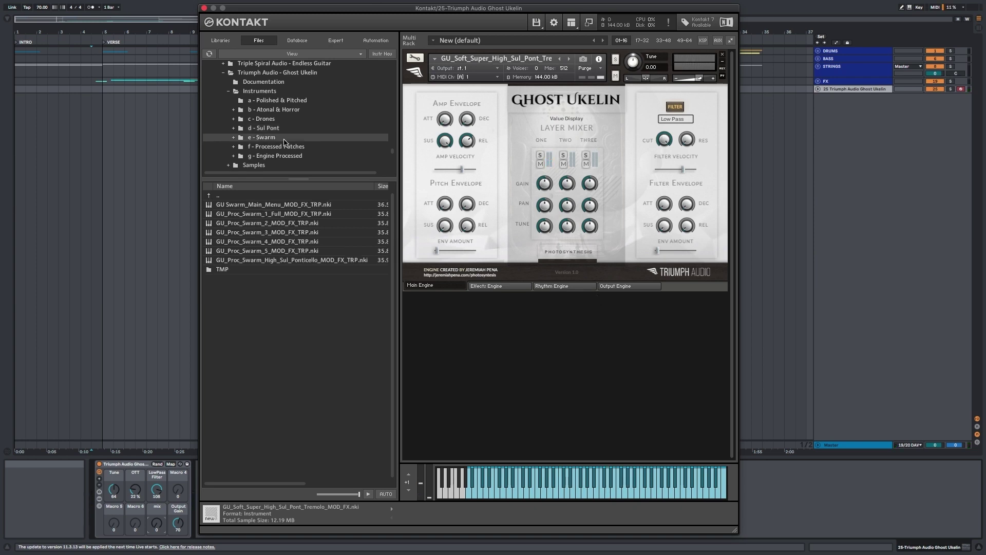
pyautogui.moveTo(277, 205); pyautogui.dragTo(525, 106)
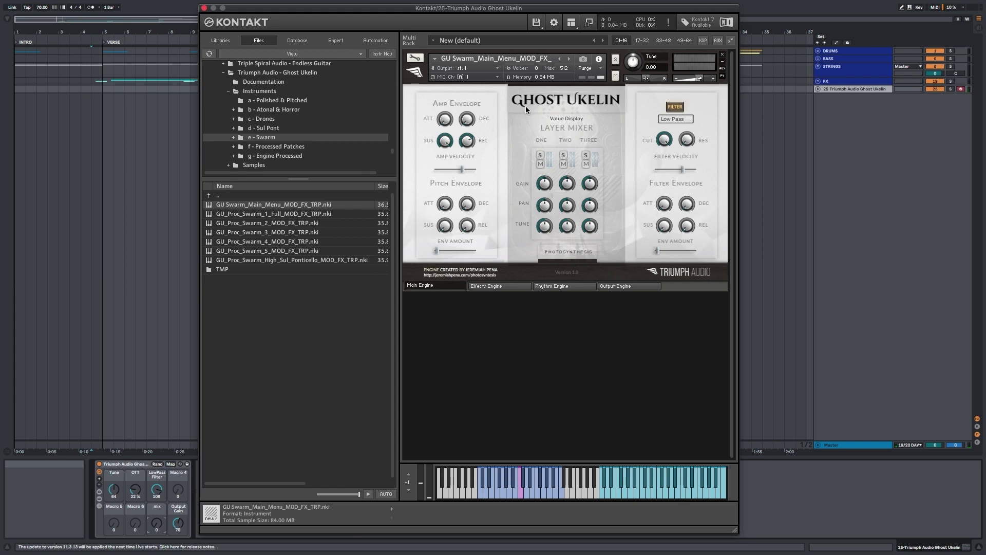
pyautogui.click(293, 223)
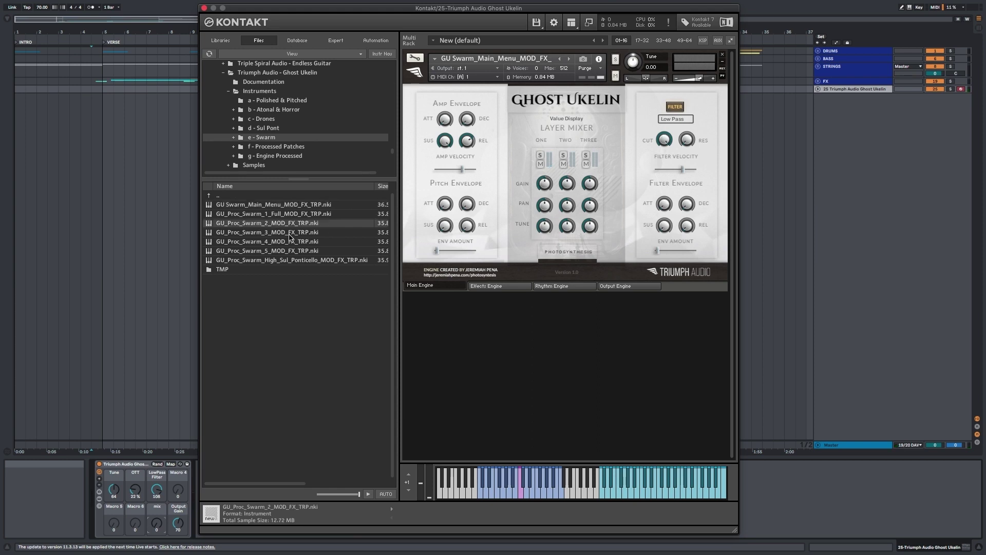
pyautogui.click(290, 232)
pyautogui.moveTo(288, 234); pyautogui.dragTo(515, 105)
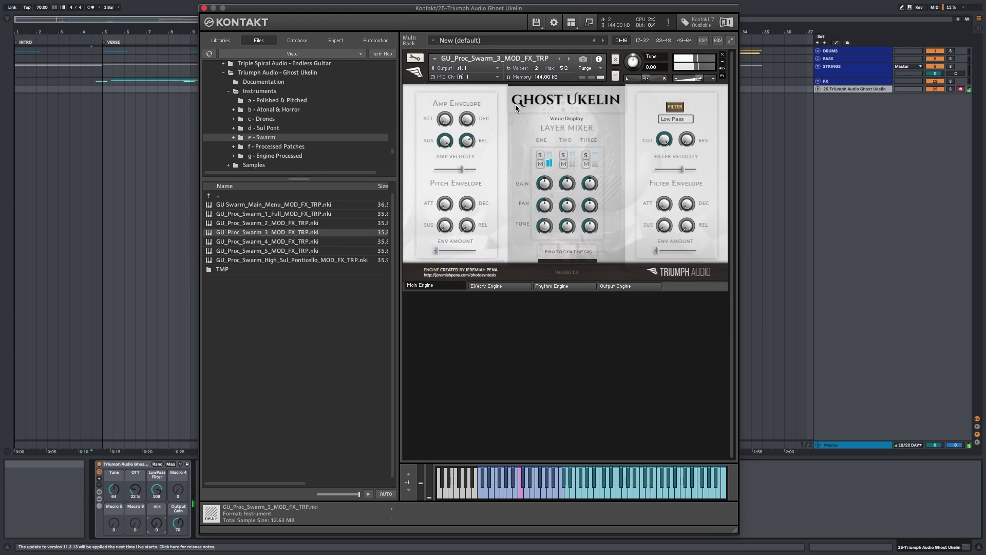
# Step: Examine the Swarm 3 patch's insert and send effects, rhythm filters and sources, and output engine, then return to the main engine
pyautogui.click(500, 286)
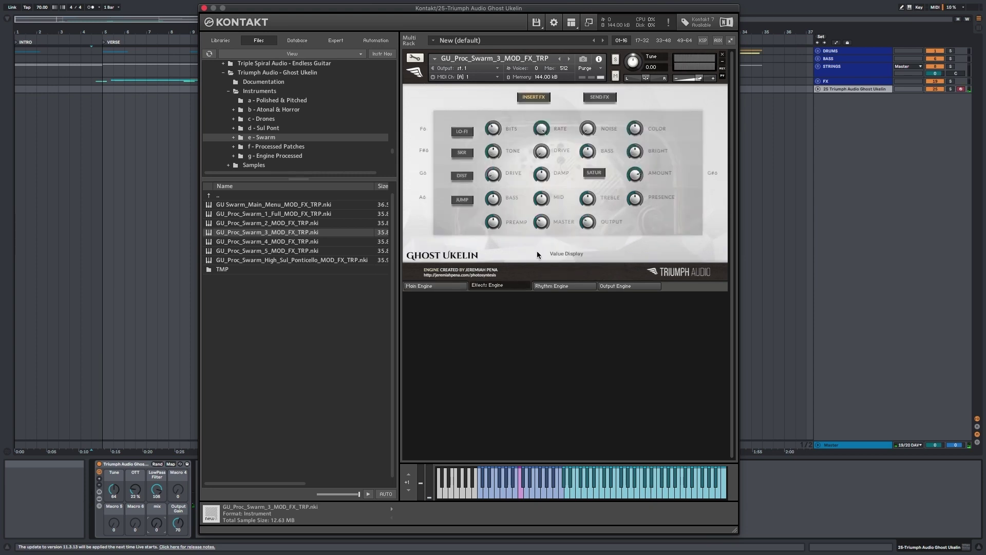
pyautogui.click(598, 105)
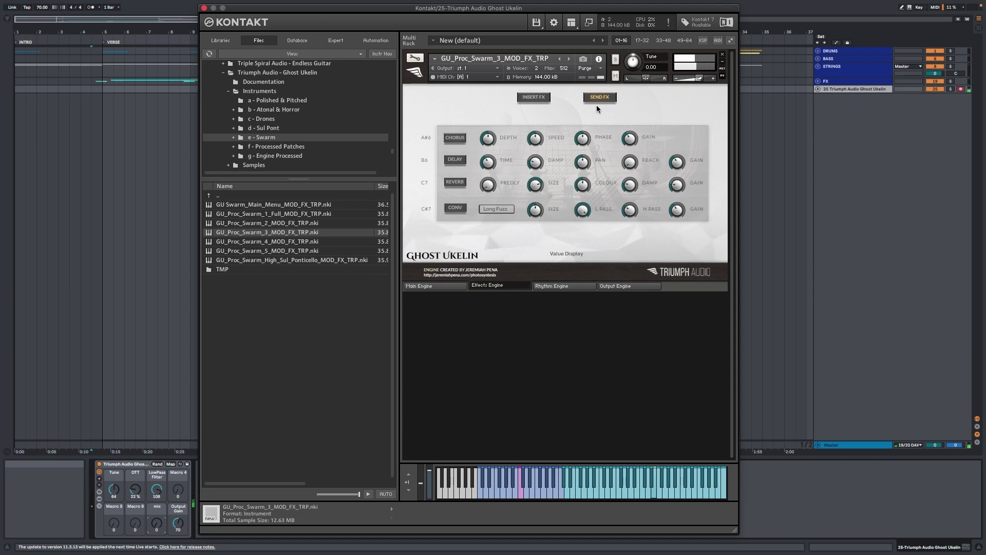
pyautogui.click(532, 98)
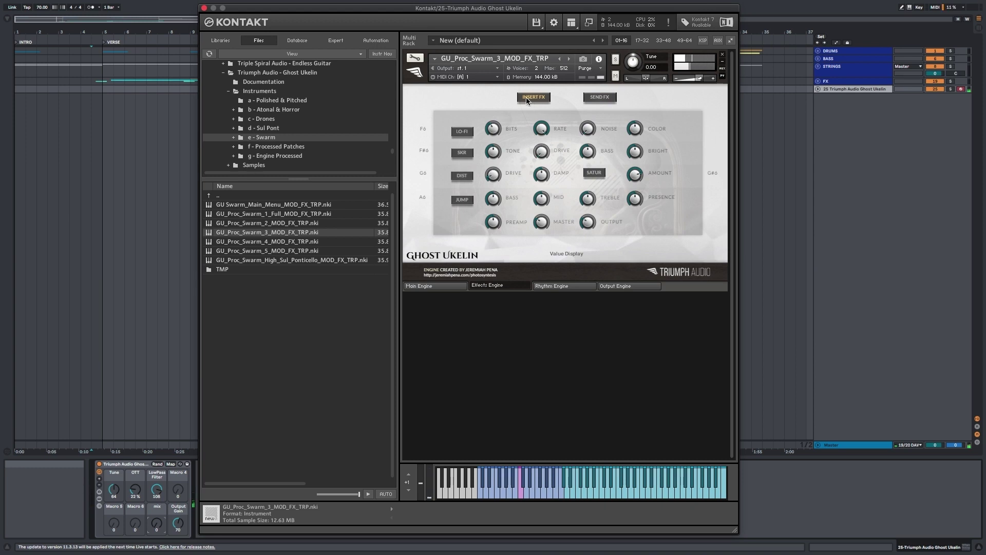
pyautogui.click(585, 286)
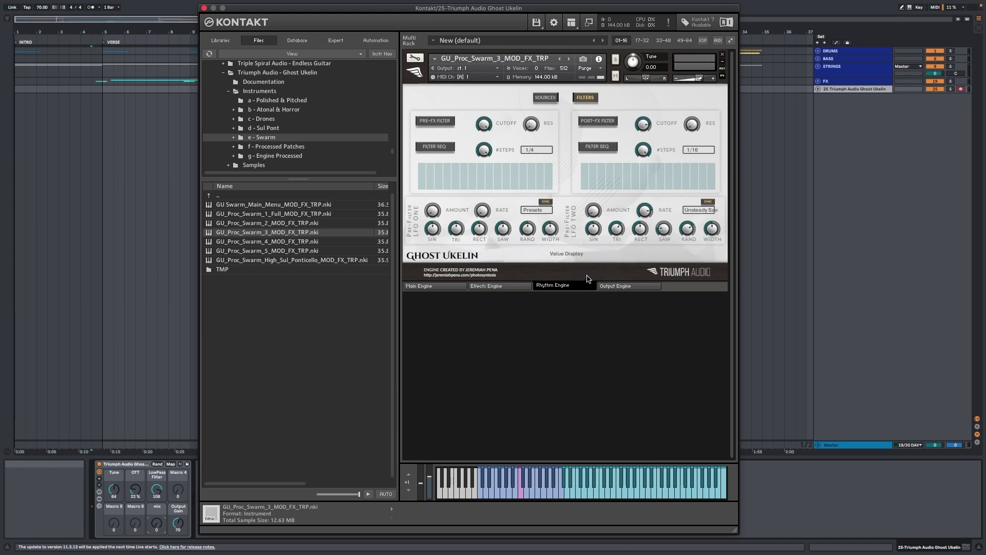
pyautogui.click(549, 97)
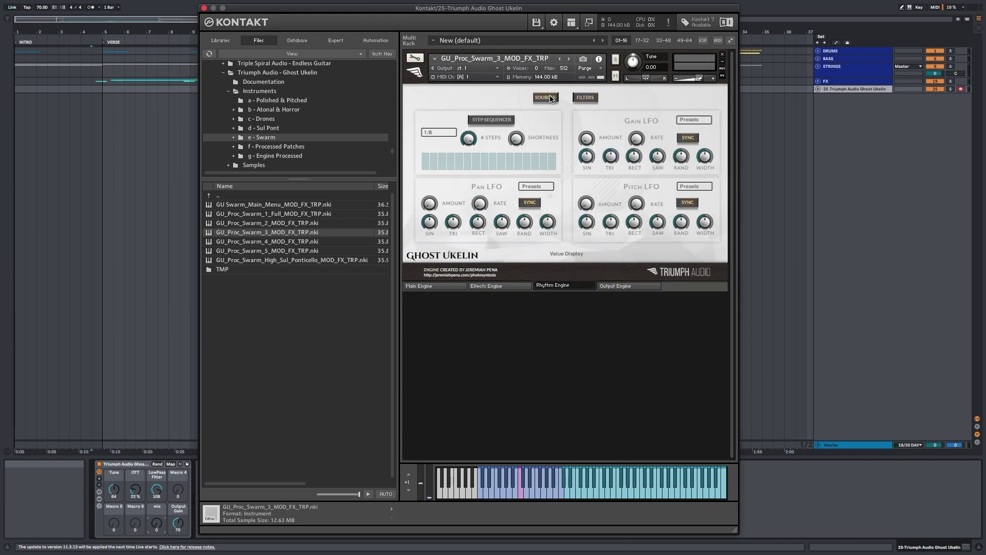
pyautogui.click(576, 286)
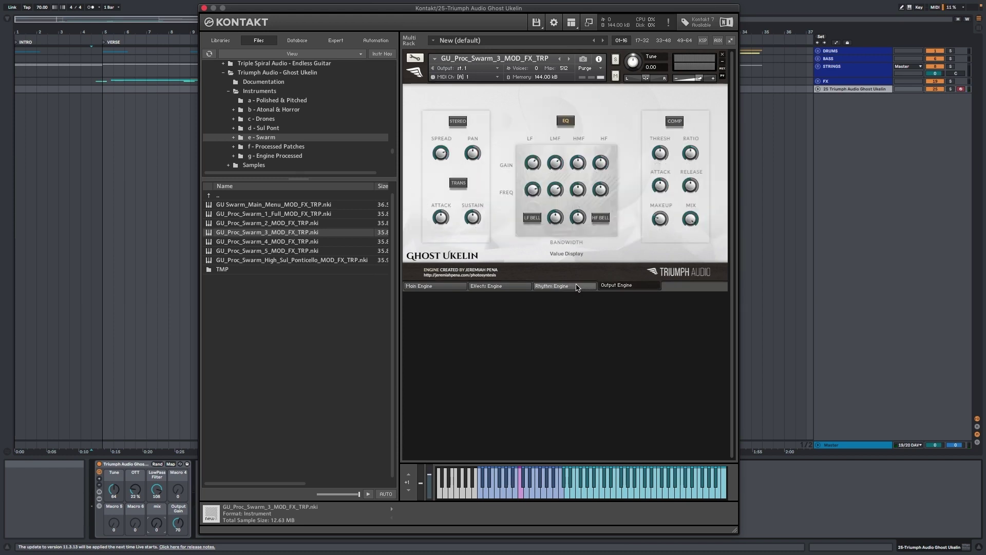
pyautogui.click(575, 286)
pyautogui.click(506, 286)
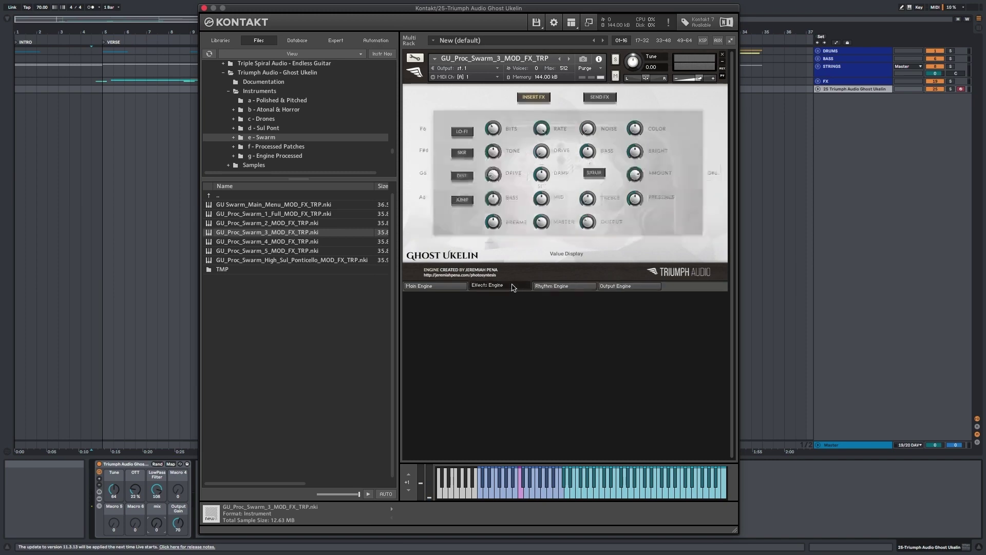
pyautogui.click(450, 286)
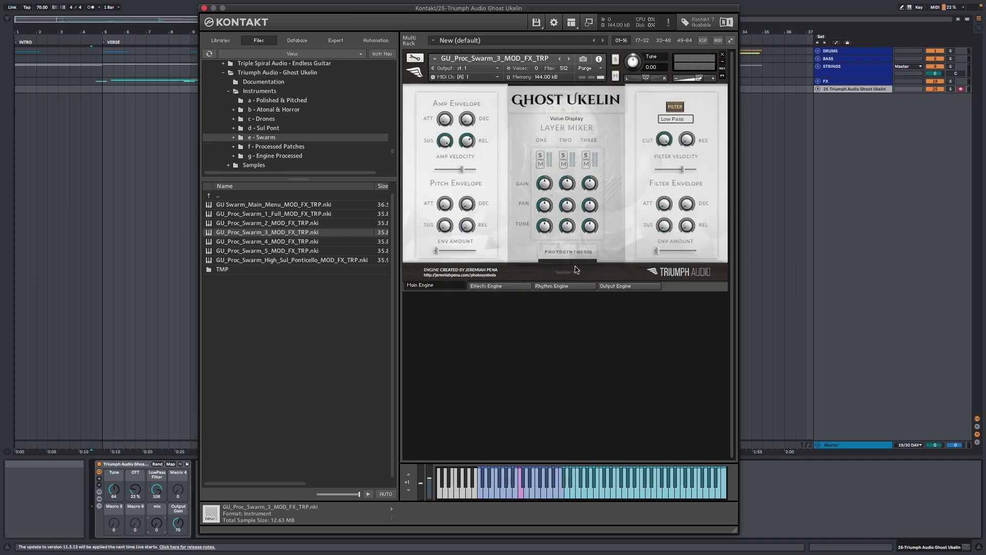
pyautogui.click(415, 59)
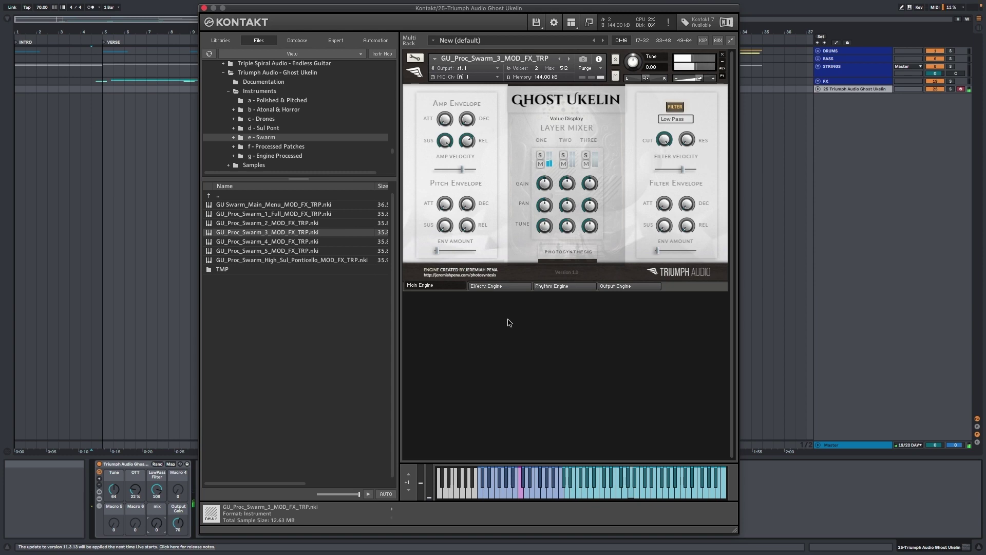
# Step: Load GU_Proc_Bell_Tower_MOD_FX from the f - Processed Patches folder in place of the Swarm 3 patch
pyautogui.click(334, 263)
pyautogui.click(274, 147)
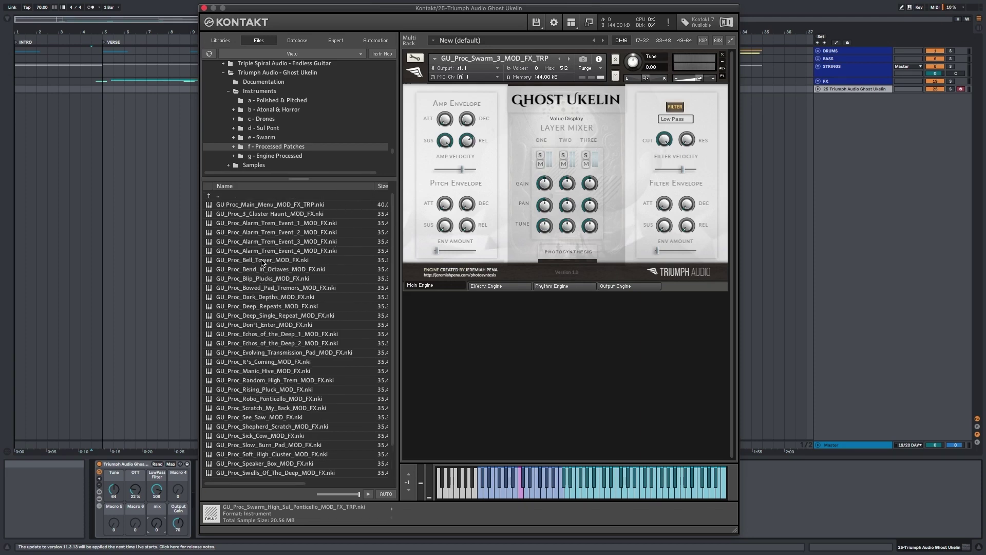
pyautogui.doubleClick(262, 261)
pyautogui.click(570, 183)
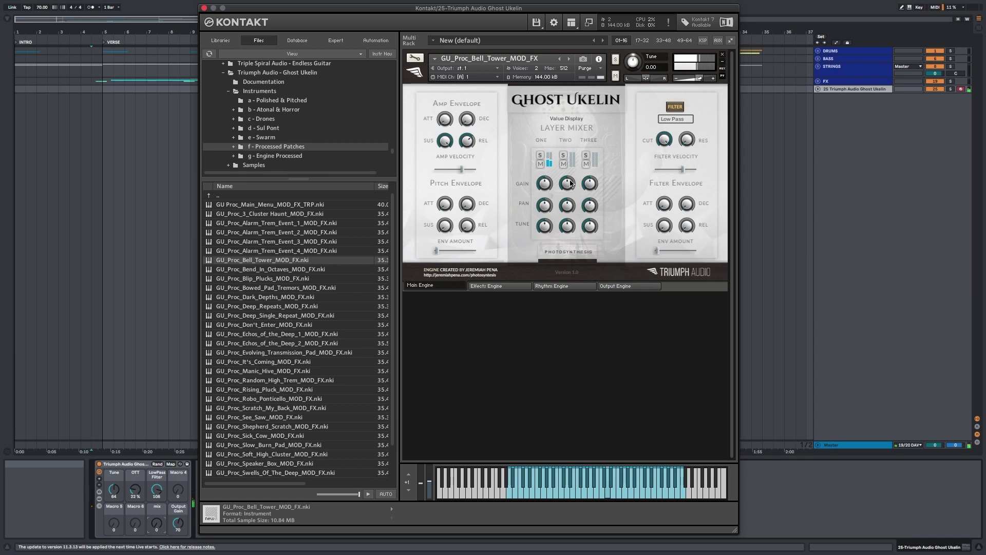
# Step: Check the Bell Tower patch's insert and send effects and go back to its main engine
pyautogui.click(493, 284)
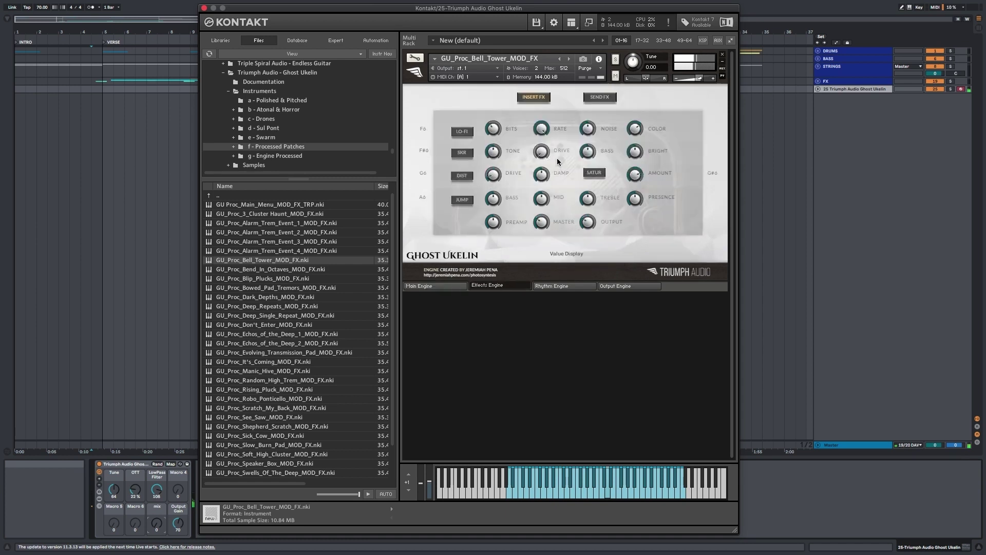
pyautogui.click(598, 98)
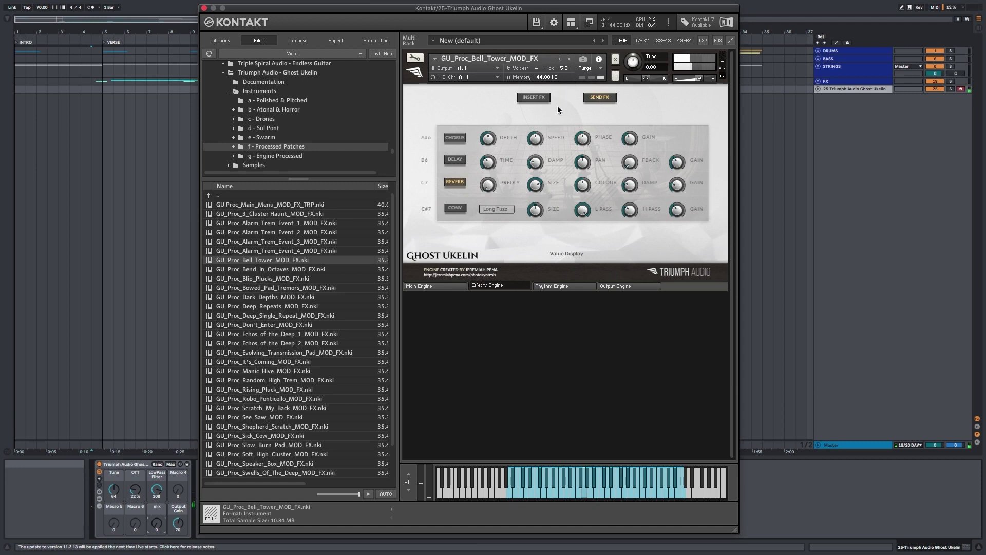
pyautogui.click(435, 286)
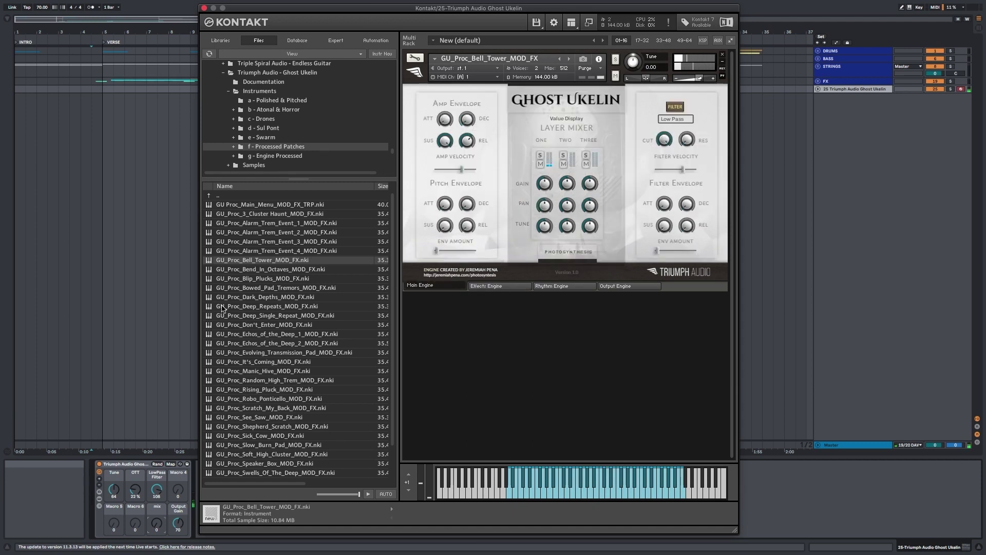
# Step: Replace the patch with GU_Proc_Dark_Depths_MOD_FX, tune its layer one to -24.00 st and bring it back to -0.00 st
pyautogui.moveTo(280, 299); pyautogui.dragTo(536, 136)
pyautogui.click(573, 184)
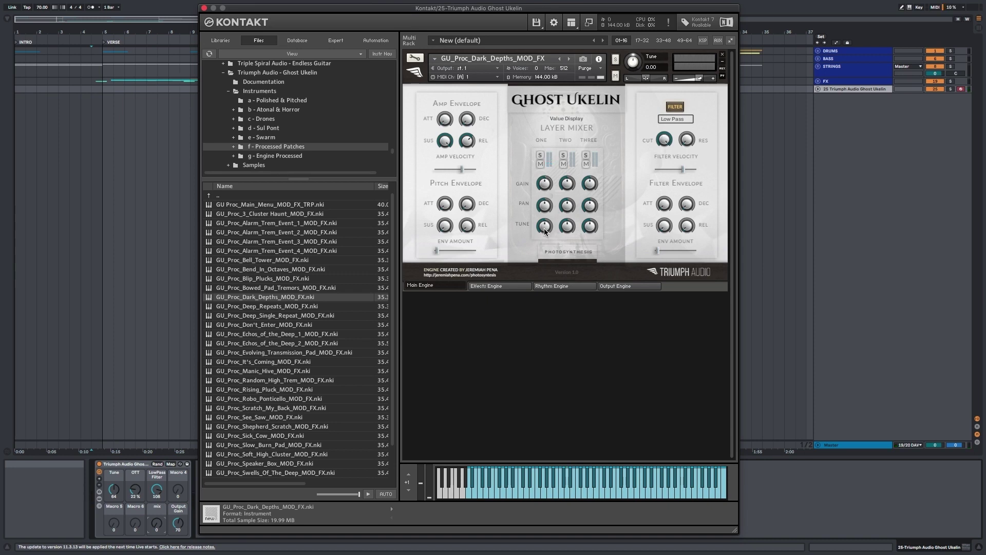
pyautogui.moveTo(544, 232); pyautogui.dragTo(543, 268)
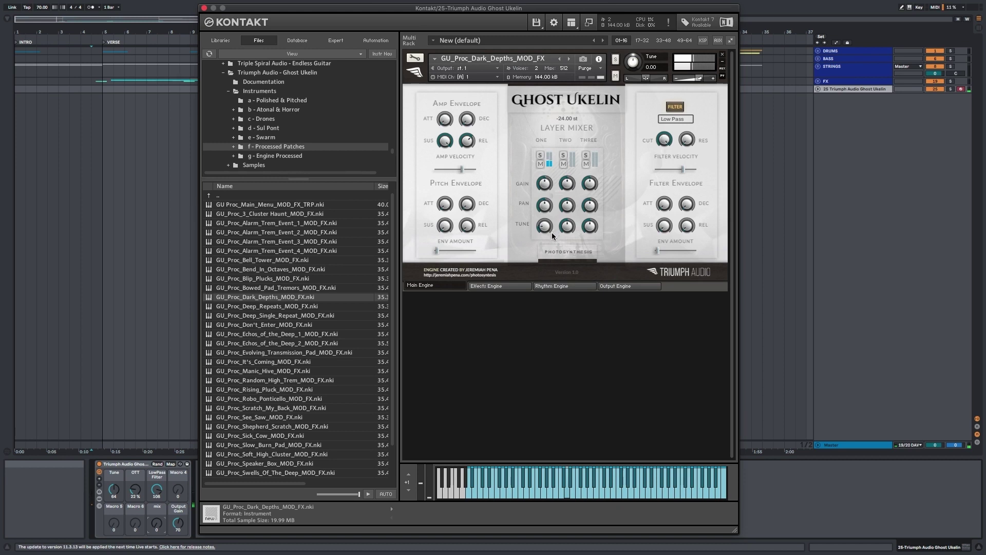
pyautogui.moveTo(553, 236); pyautogui.dragTo(561, 205)
# Step: Replace the Dark Depths patch with GU_Proc_Sick_Cow_MOD_FX from the processed patches
pyautogui.scroll(-2, 276, 395)
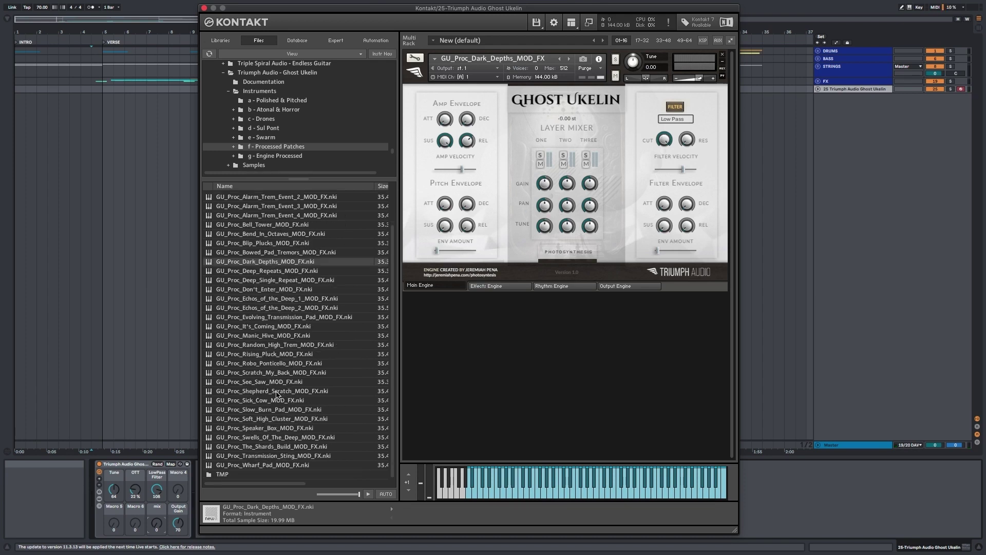
pyautogui.moveTo(263, 401); pyautogui.dragTo(497, 150)
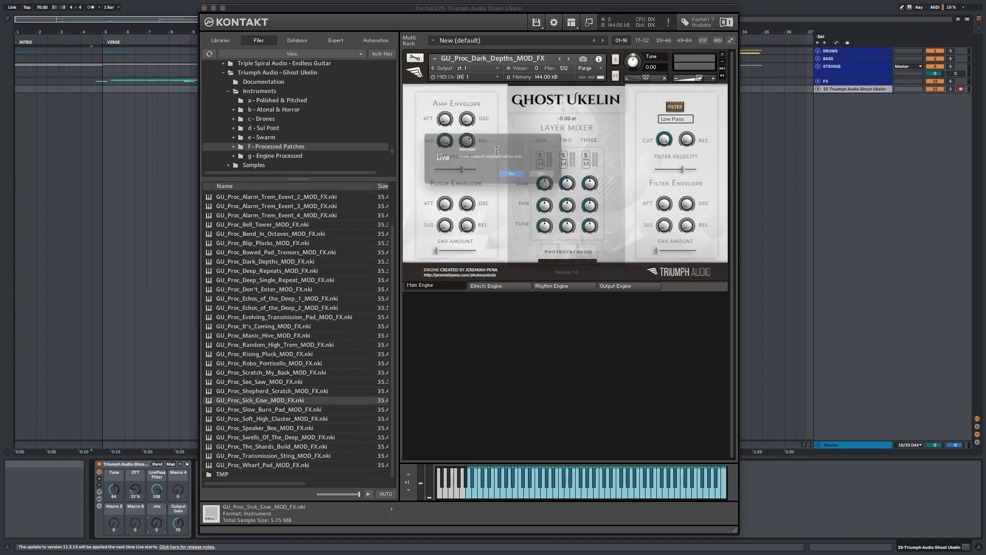
pyautogui.click(565, 184)
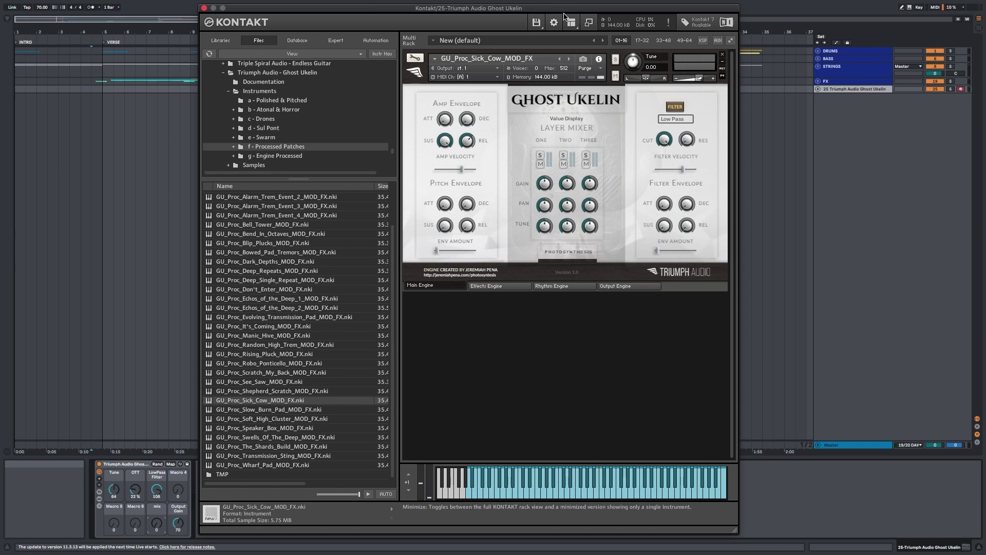
pyautogui.moveTo(560, 12); pyautogui.dragTo(560, 12)
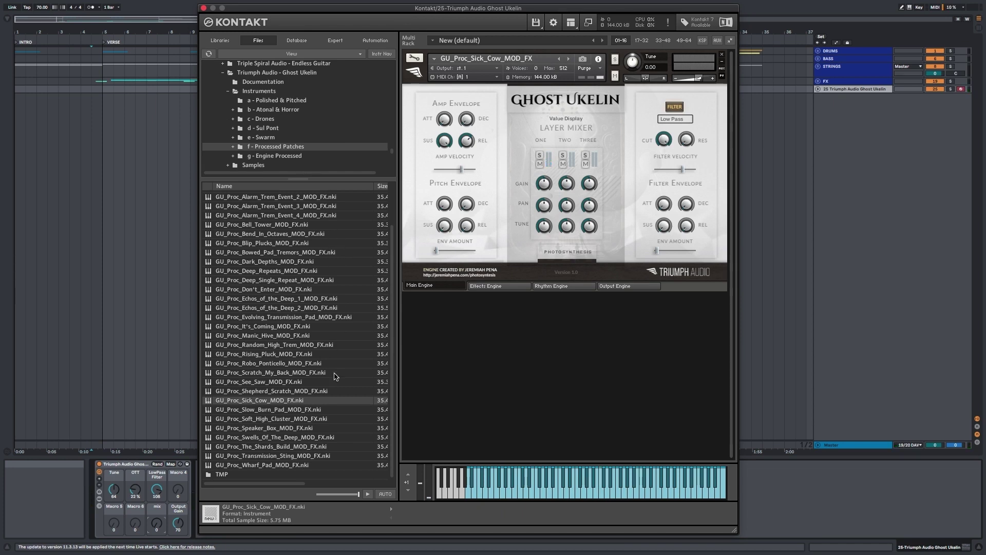
# Step: Load GU_Proc_Wharf_Pad_MOD_FX from the processed patches in place of the Sick Cow patch
pyautogui.click(265, 431)
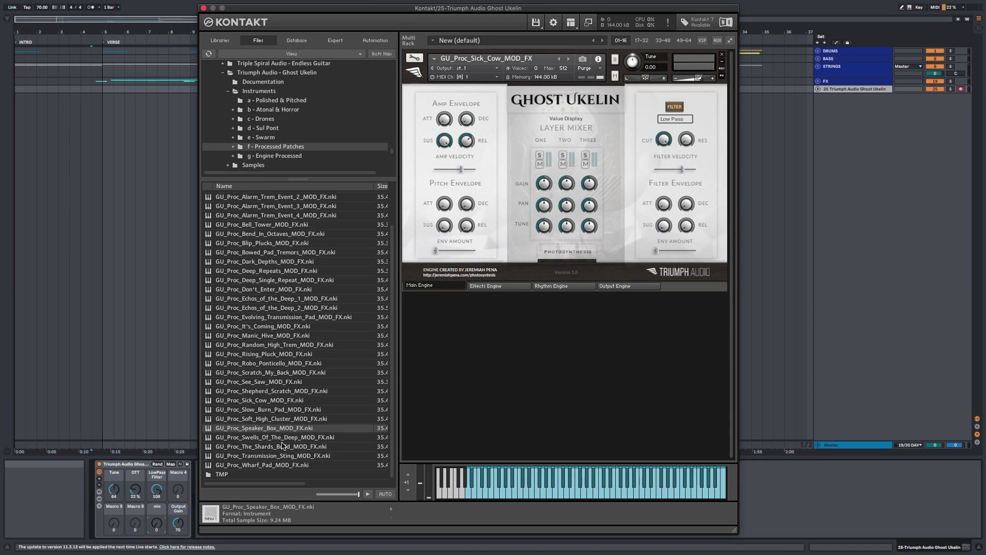
pyautogui.click(282, 446)
pyautogui.moveTo(277, 465); pyautogui.dragTo(555, 121)
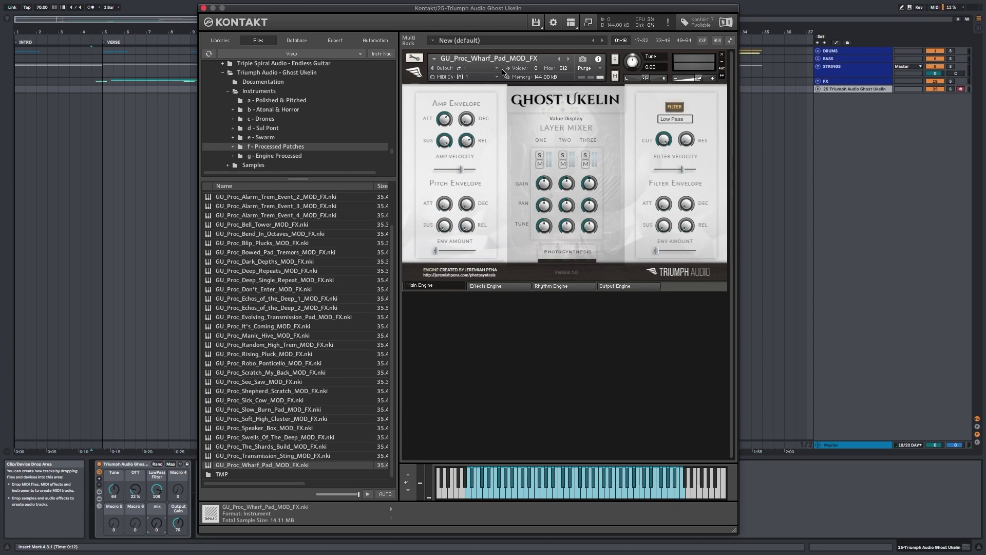
# Step: Open the first designer's folder under Engine Processed, show the rhythm engine and load GU_Pulse_Blinking_Lights in place of the Wharf Pad
pyautogui.click(280, 156)
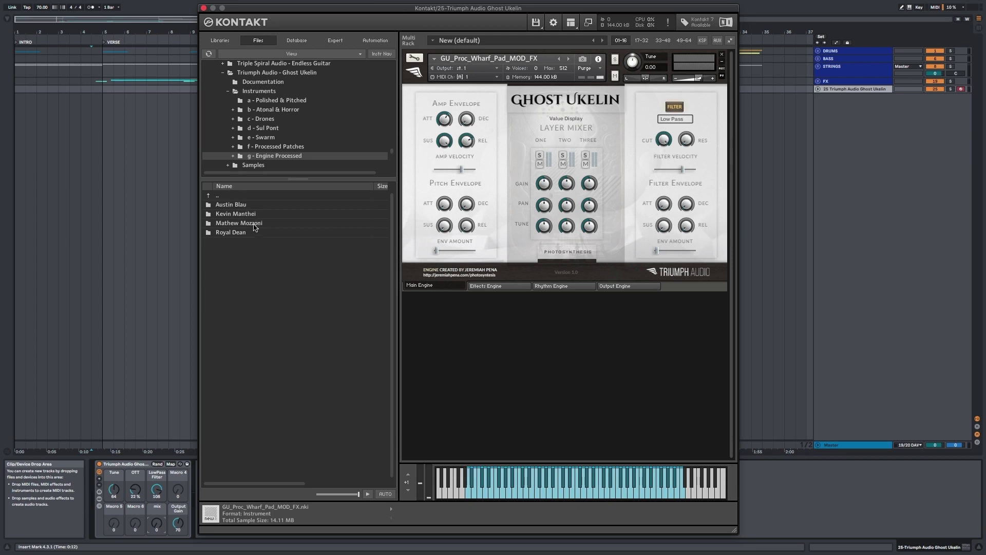
pyautogui.doubleClick(245, 206)
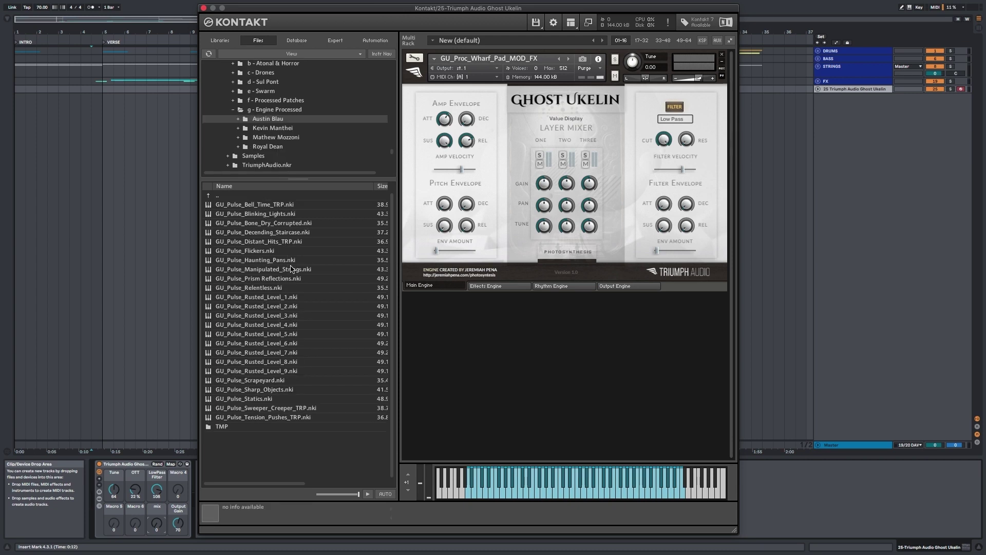
pyautogui.click(563, 286)
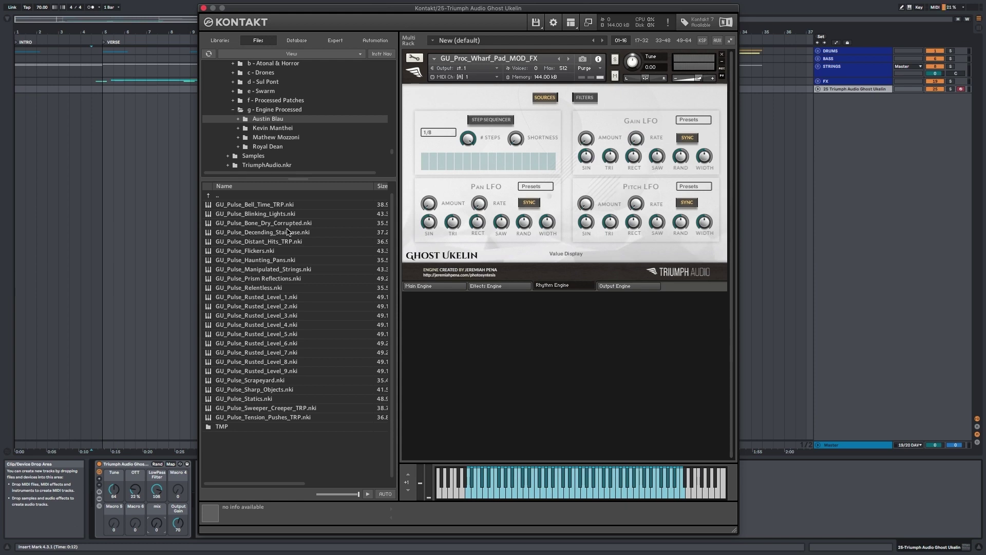
pyautogui.doubleClick(256, 216)
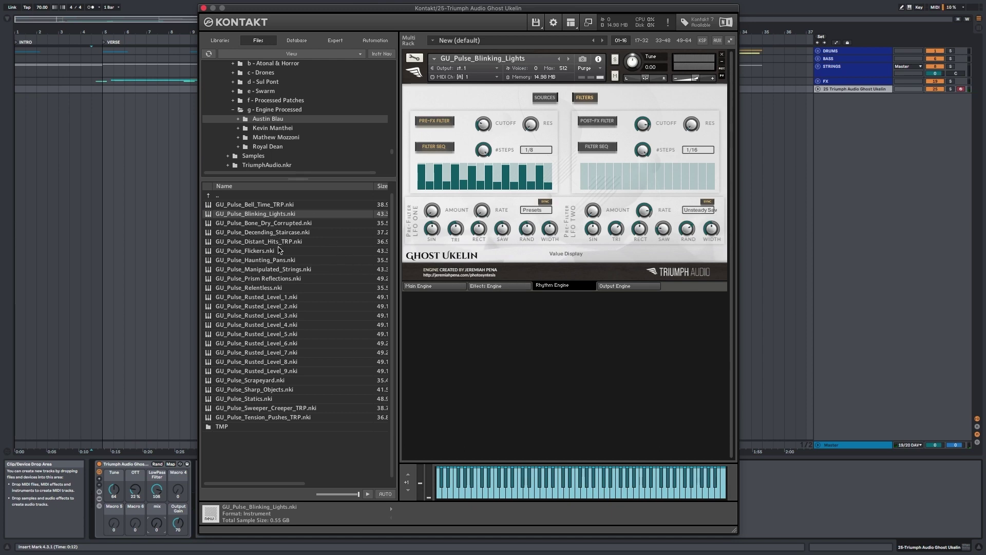
# Step: Audition GU_Pulse_Flickers and replace it with GU_Pulse_Relentless from the same folder
pyautogui.moveTo(244, 251); pyautogui.dragTo(501, 119)
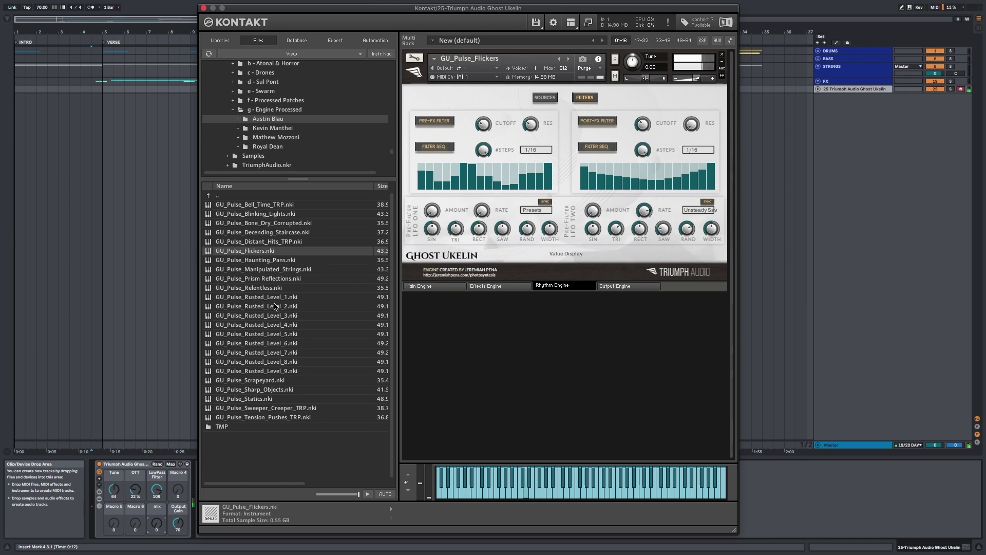
pyautogui.doubleClick(249, 288)
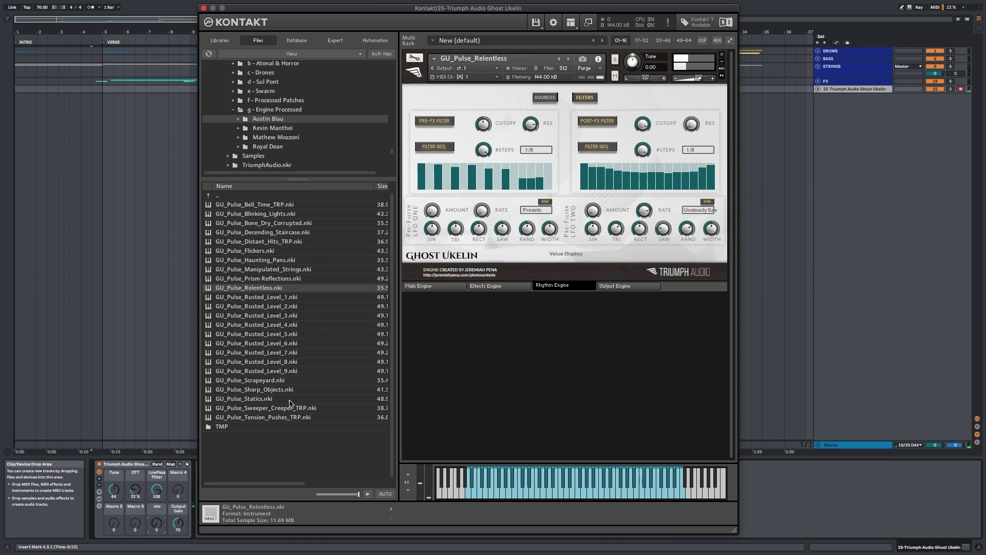
# Step: From the second designer's folder, load GU_Plucked_Vel_Old_Hotel_Piano, replace it with GU_Pulse_Plucked_Glisses_Menu_Deep_Rhymes_TRP and pick a different articulation keyswitch
pyautogui.click(275, 128)
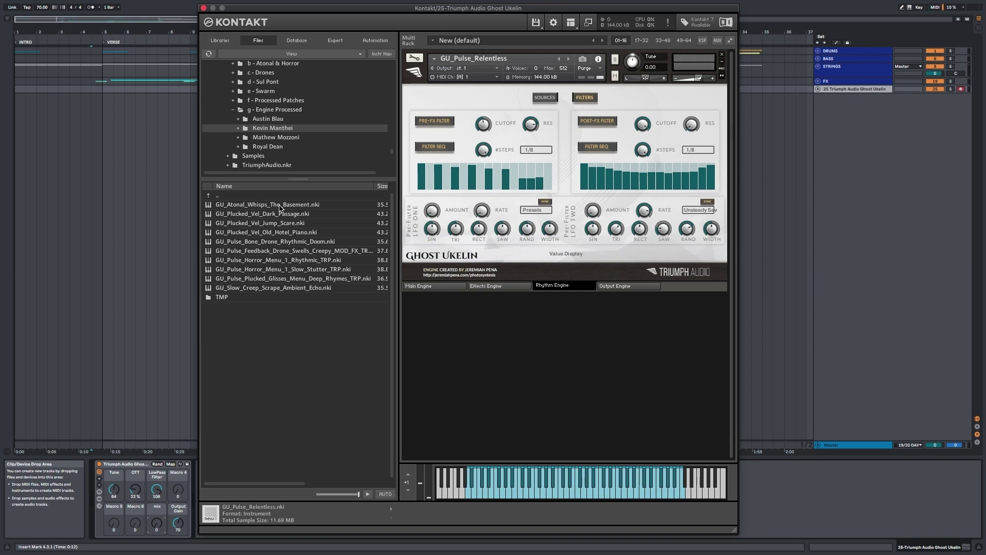
pyautogui.doubleClick(301, 234)
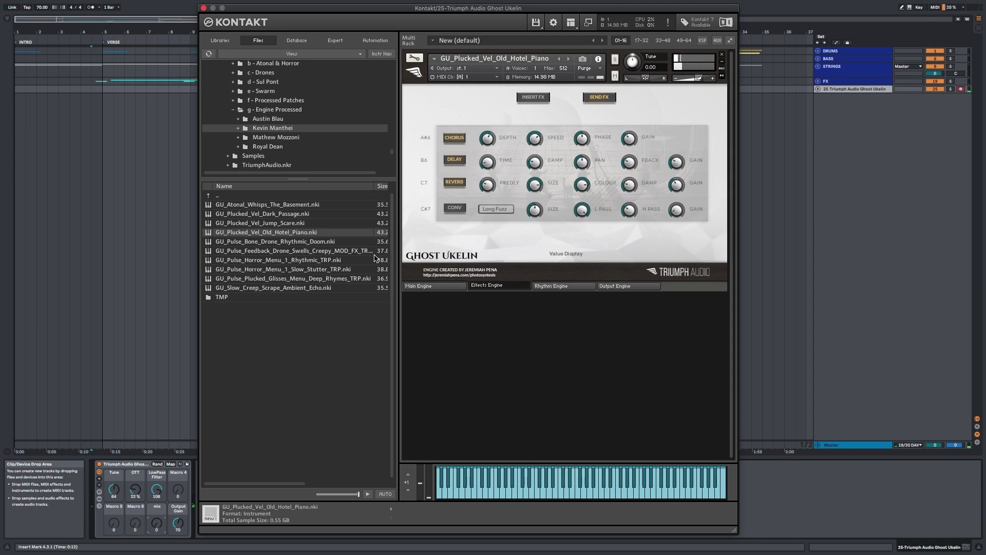
pyautogui.doubleClick(297, 279)
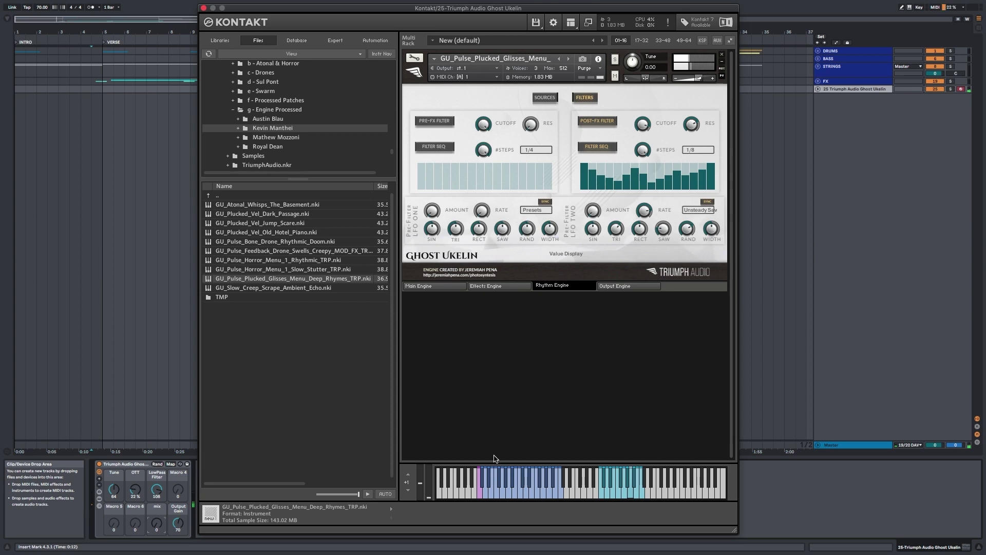
pyautogui.click(485, 496)
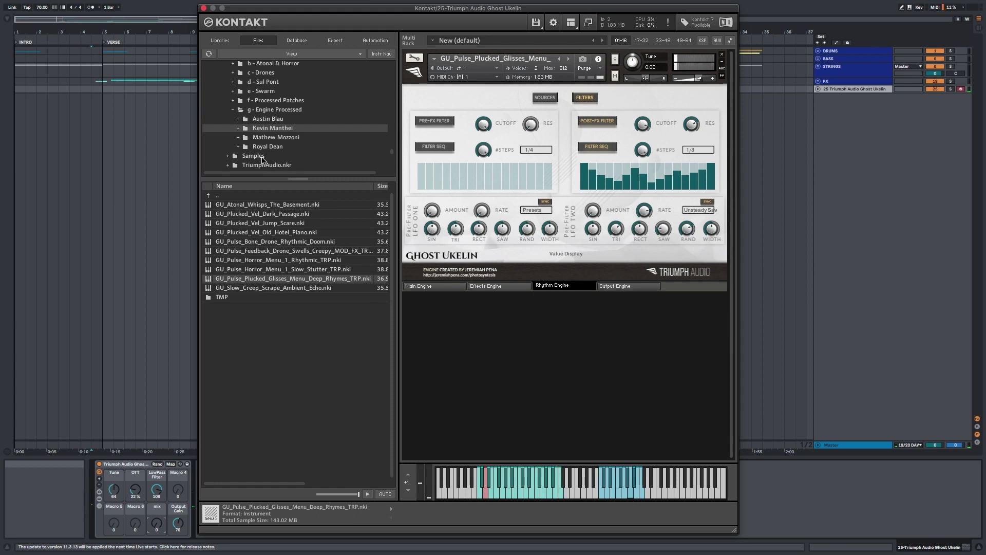
# Step: Audition GU_Feedback_Drone_Tap_It_Ramp_Up_Ramp_Down and GU_Pulse_Soft_Low_Drone_Failing_Organ_MOD_FX from the third designer's folder, checking the latter's rhythm filters and sources
pyautogui.click(276, 137)
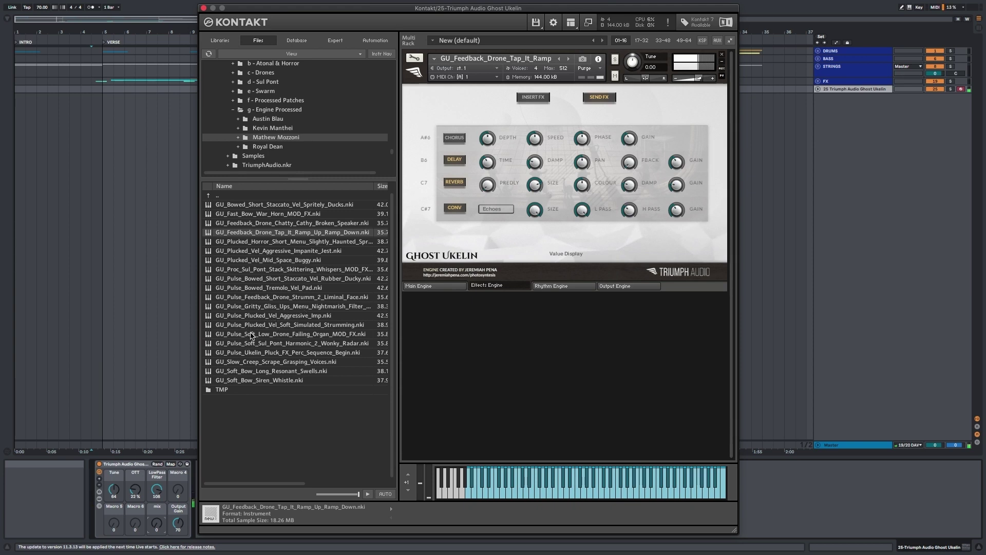
pyautogui.moveTo(251, 338); pyautogui.dragTo(490, 125)
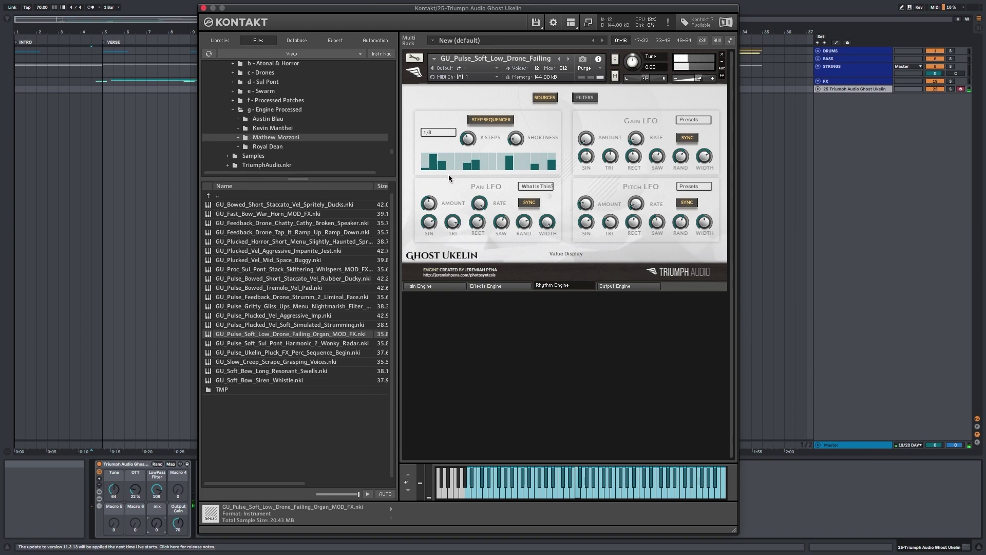
pyautogui.click(587, 100)
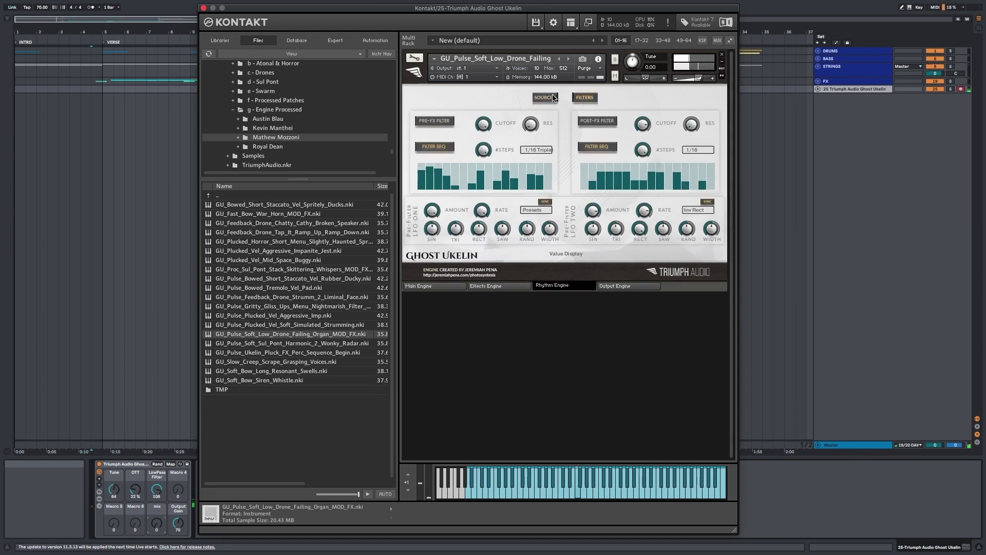
pyautogui.click(550, 98)
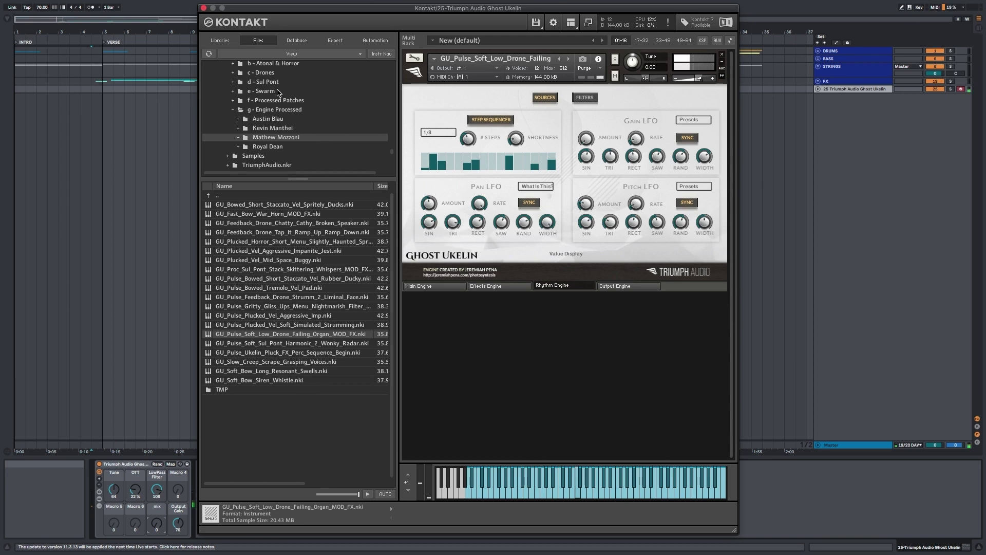
# Step: From the fourth designer's folder, load GU_Plucked_Horror_Short_Menu_Glitched_MOD_FX_TRP and replace it with GU_Pulse_Proc_Random_High_Trem_Fast_Pulse
pyautogui.click(271, 147)
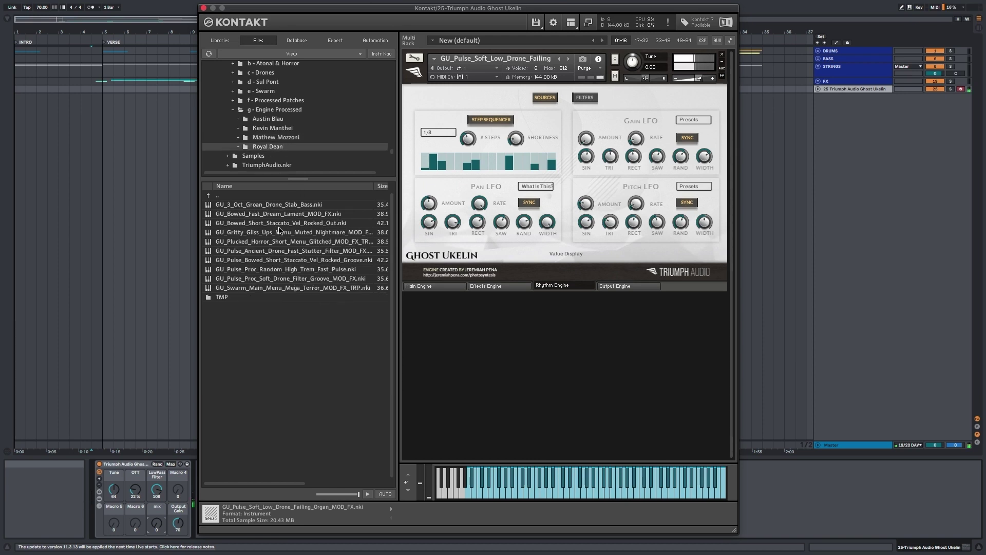
pyautogui.moveTo(272, 245); pyautogui.dragTo(496, 129)
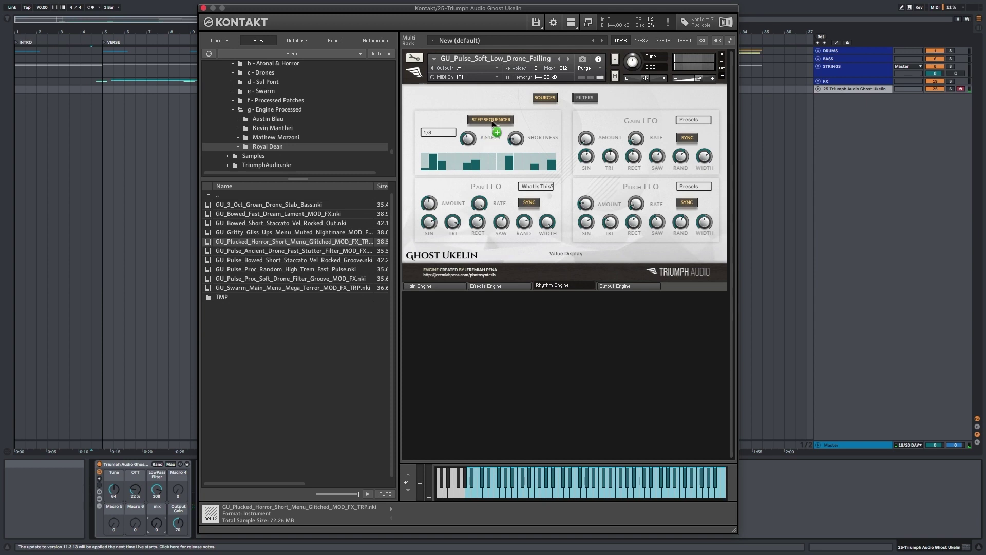
pyautogui.click(523, 188)
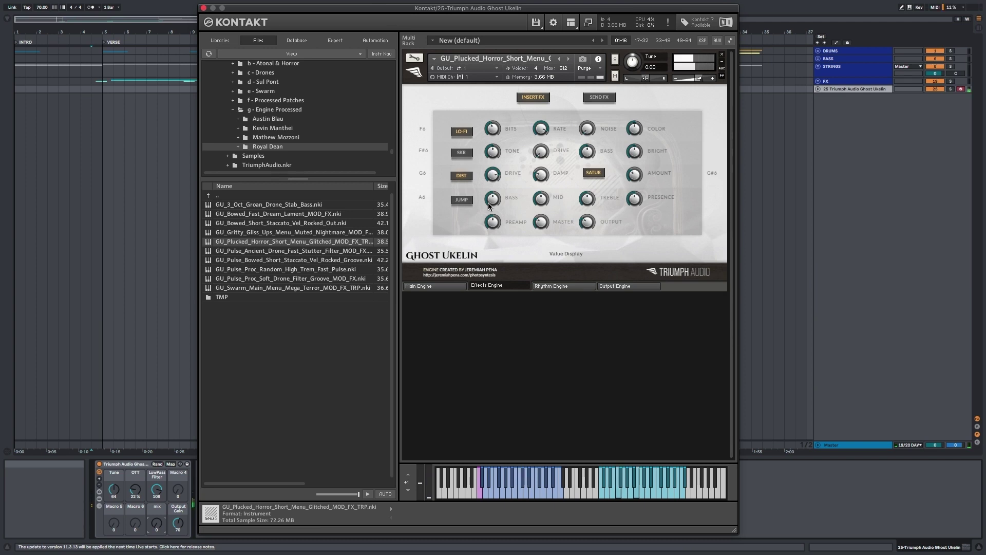
pyautogui.doubleClick(266, 272)
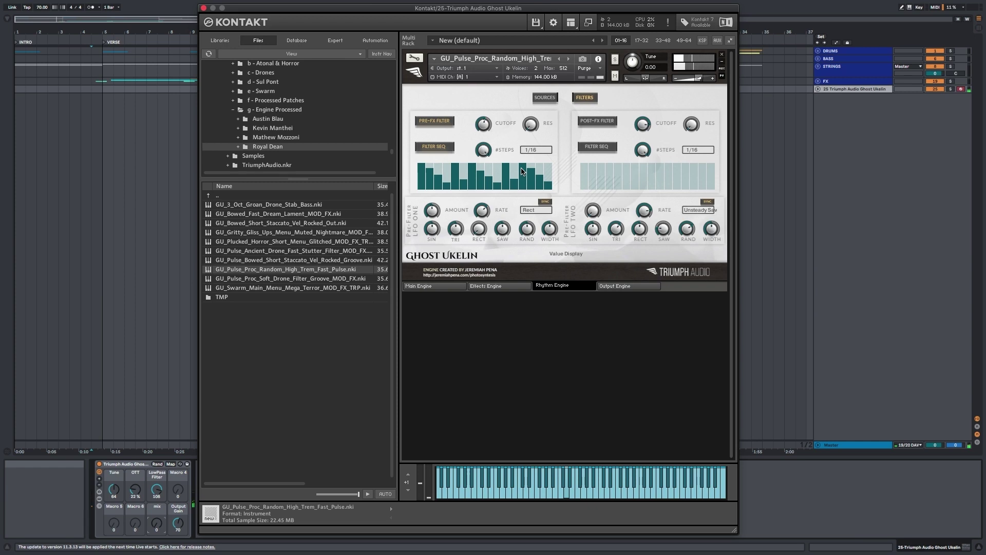
# Step: Load GU_Swarm_Main_Menu_Mega_Terror_MOD_FX_TRP and try two other articulation keyswitches on its keyboard
pyautogui.doubleClick(296, 288)
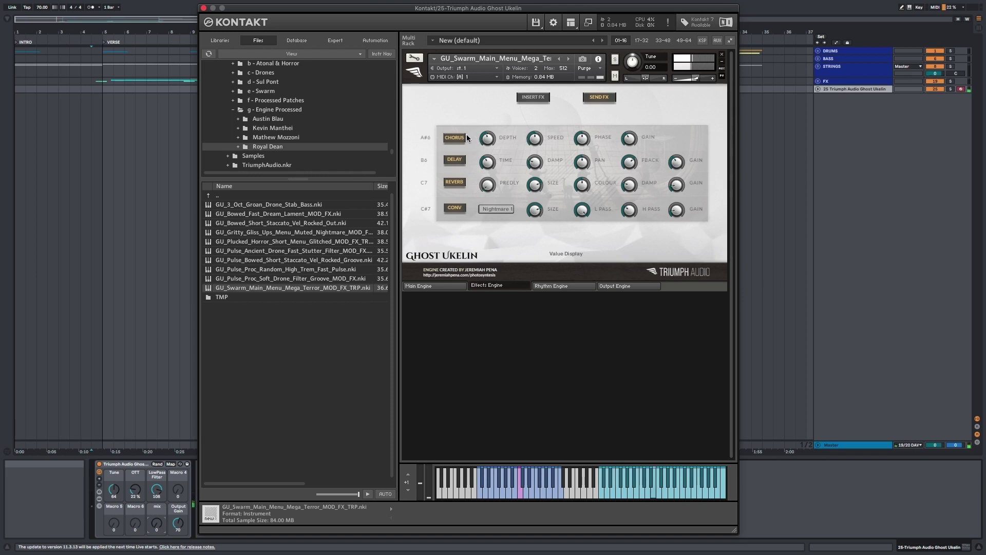
pyautogui.click(487, 494)
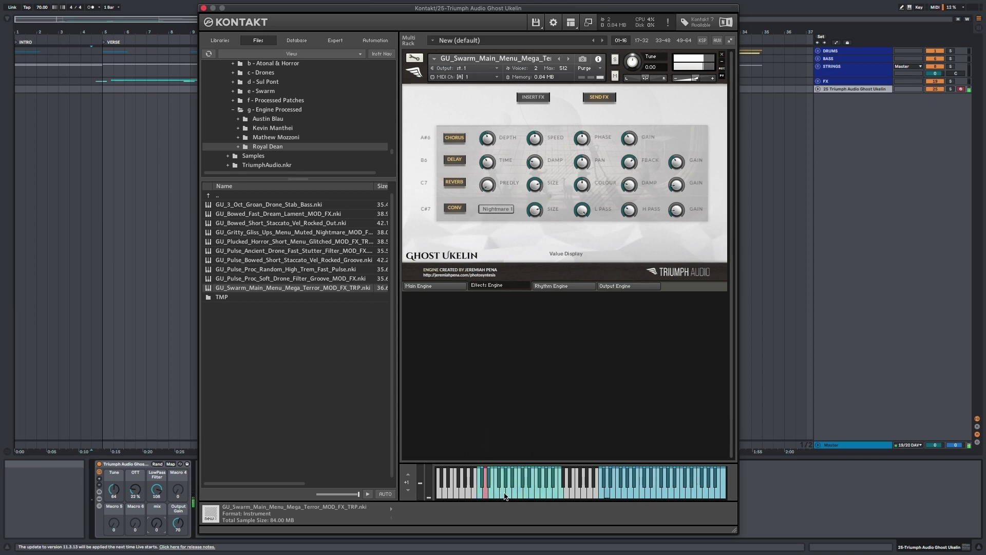
pyautogui.click(526, 494)
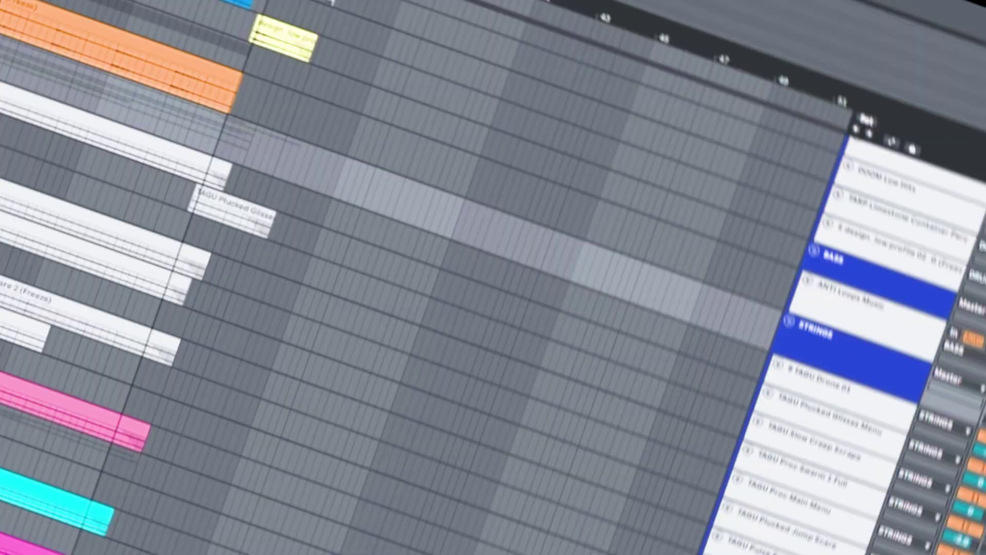
# Step: Switch to the Ableton Live arrangement and play the full track from the INTRO
pyautogui.click(424, 7)
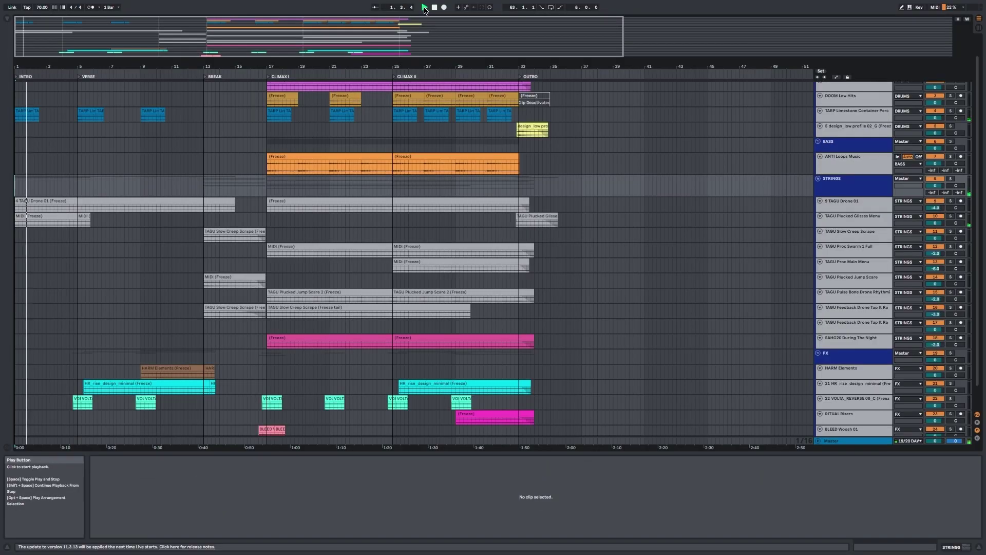
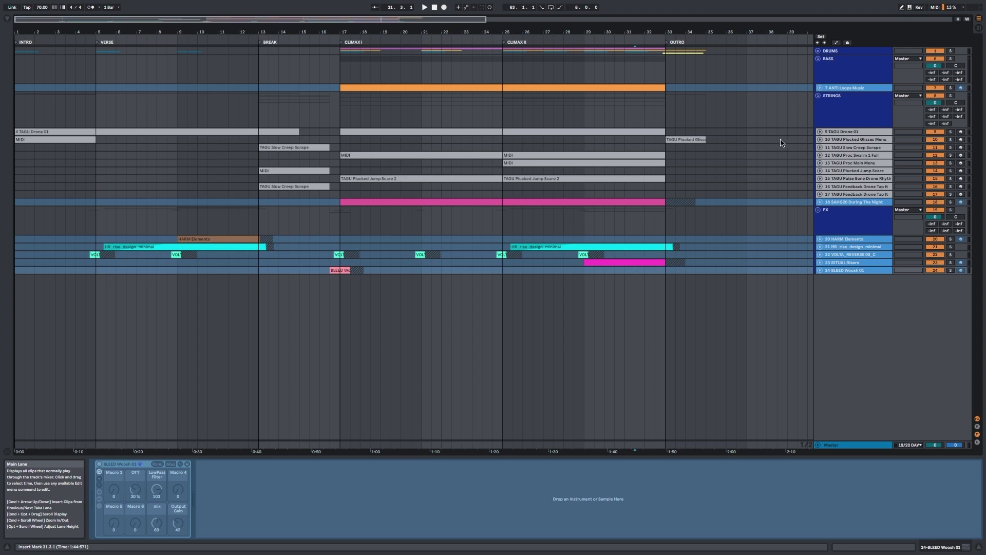
# Step: Select the TAGU tracks 9 to 17, solo the STRINGS group and deactivate track 18
pyautogui.click(858, 132)
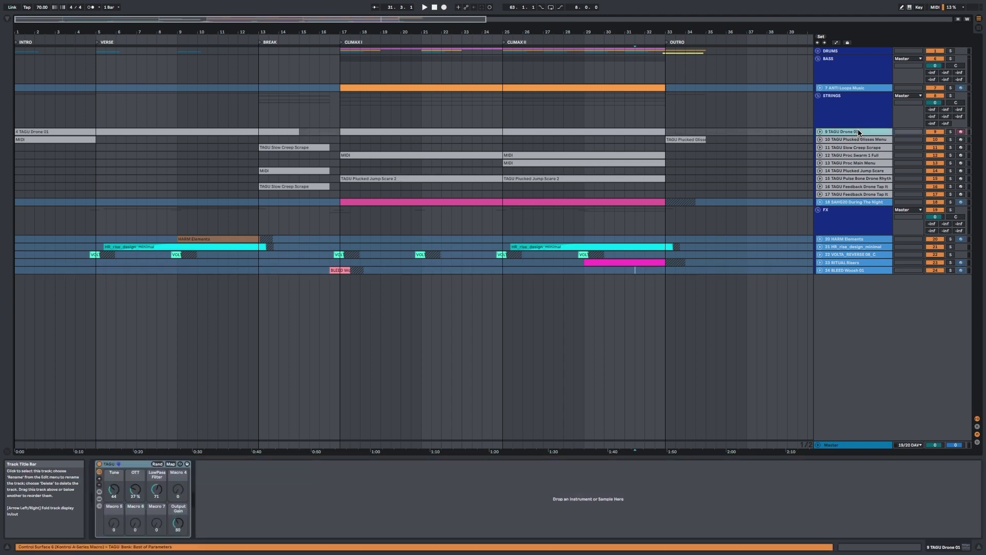
pyautogui.click(867, 195)
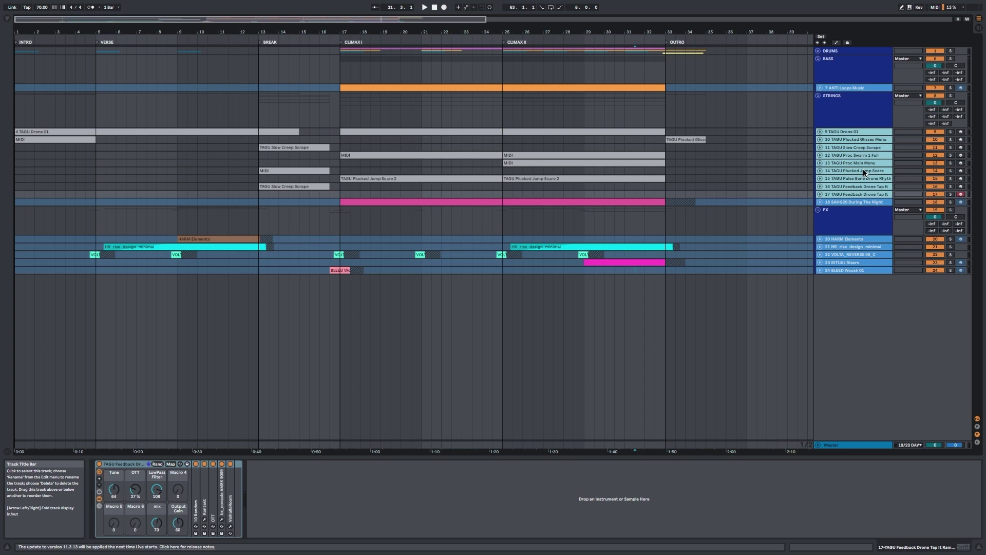
pyautogui.click(951, 96)
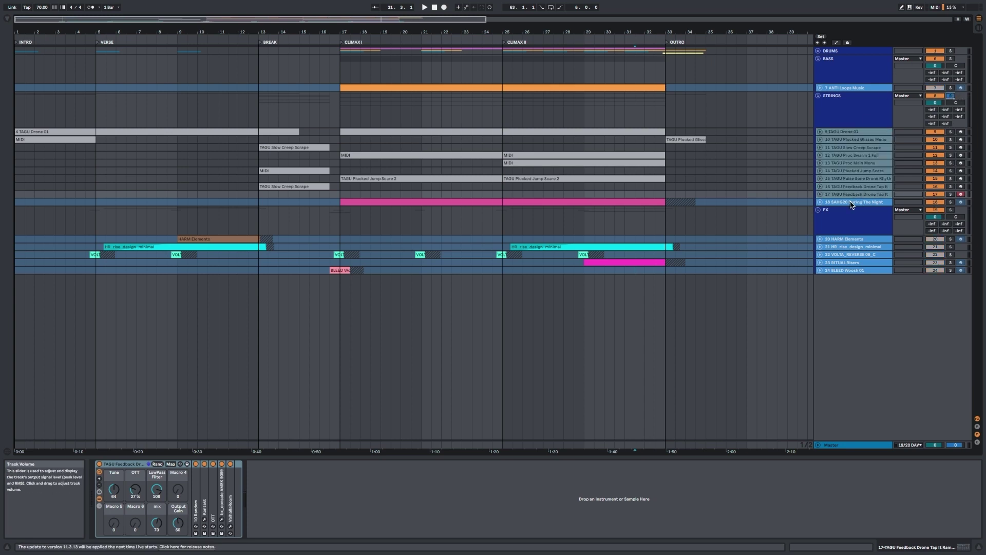
pyautogui.click(934, 202)
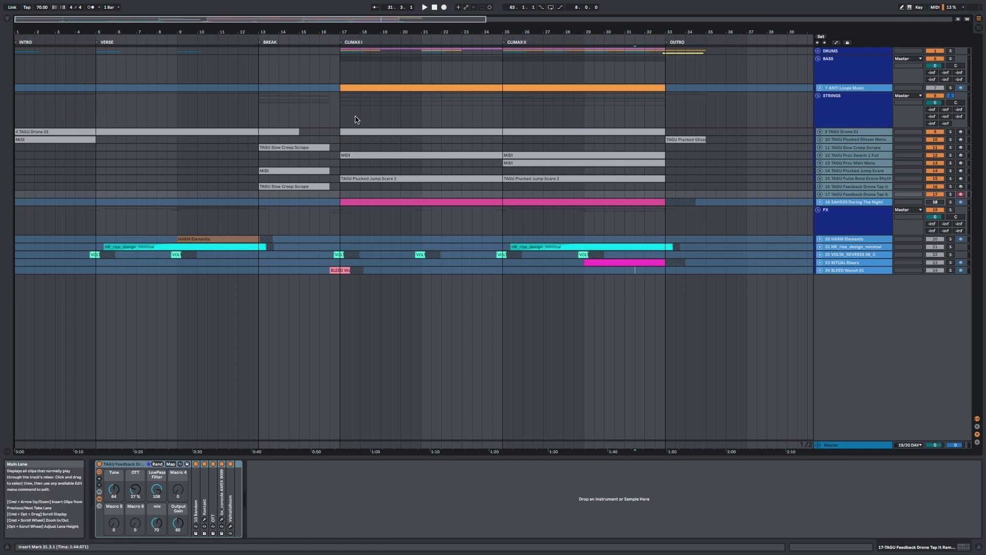
# Step: Play the soloed strings from the start of CLIMAX I at bar 17
pyautogui.click(339, 120)
pyautogui.press('space')
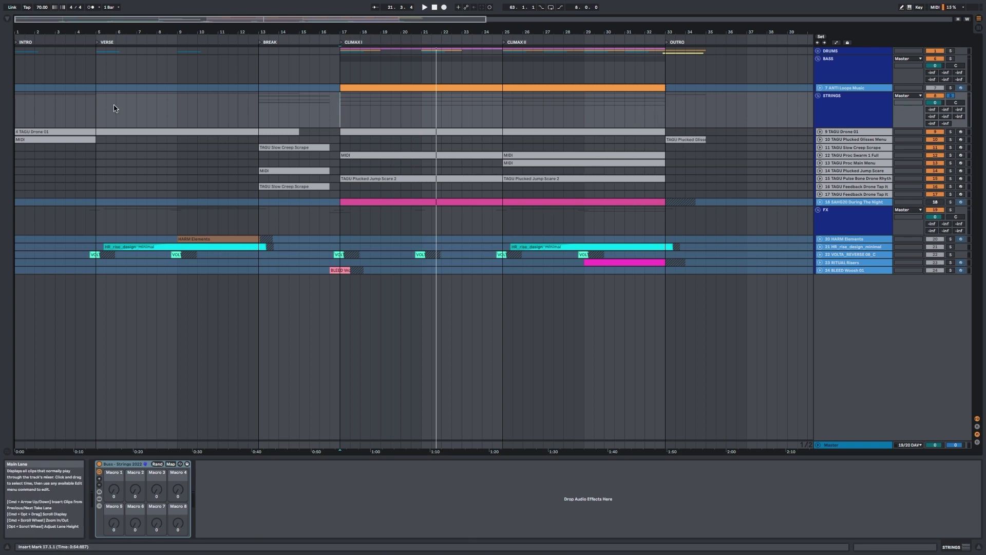
# Step: Select the TAGU Plucked Glisses Menu track and play the soloed strings from the start of the INTRO
pyautogui.click(40, 189)
pyautogui.click(18, 170)
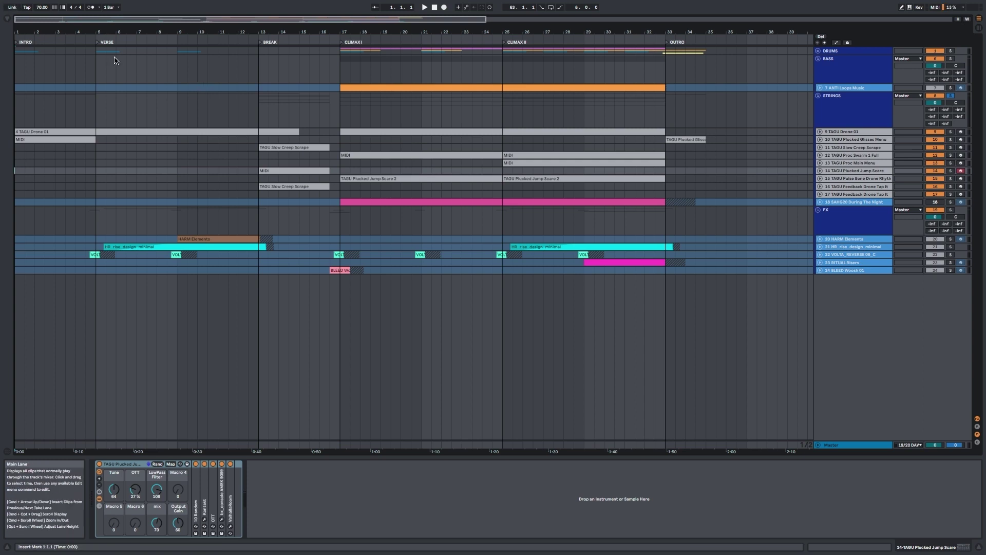
pyautogui.moveTo(60, 32); pyautogui.dragTo(59, 36)
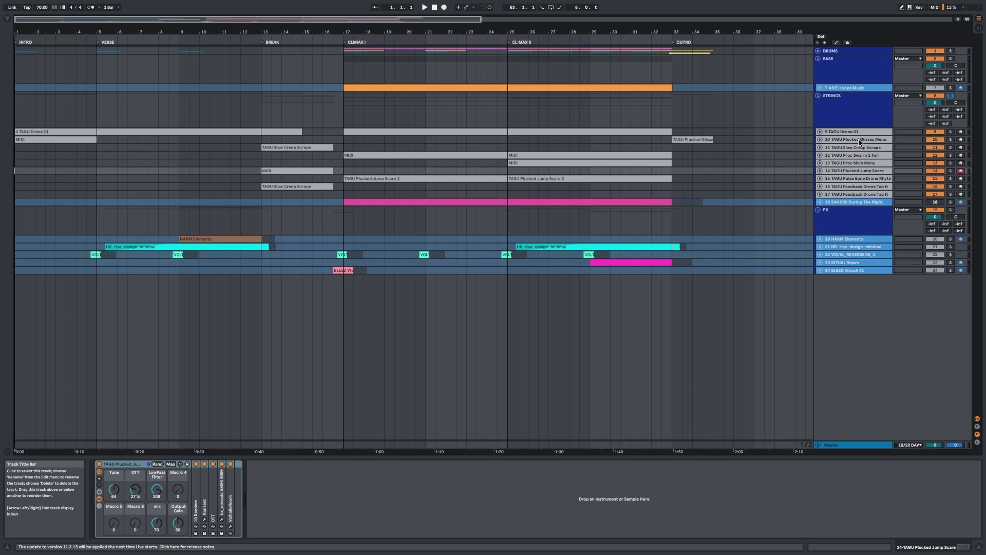
pyautogui.click(879, 140)
pyautogui.click(85, 124)
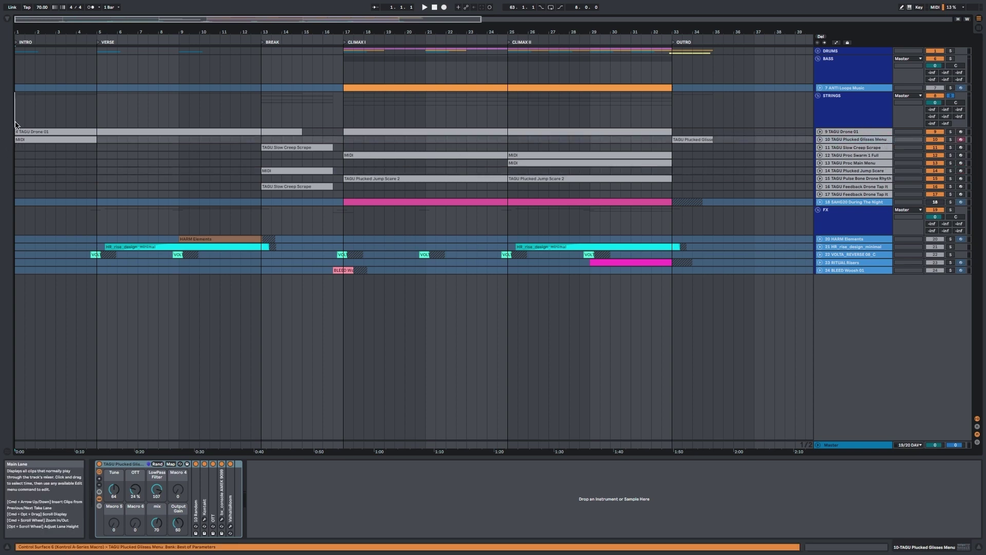
pyautogui.press('space')
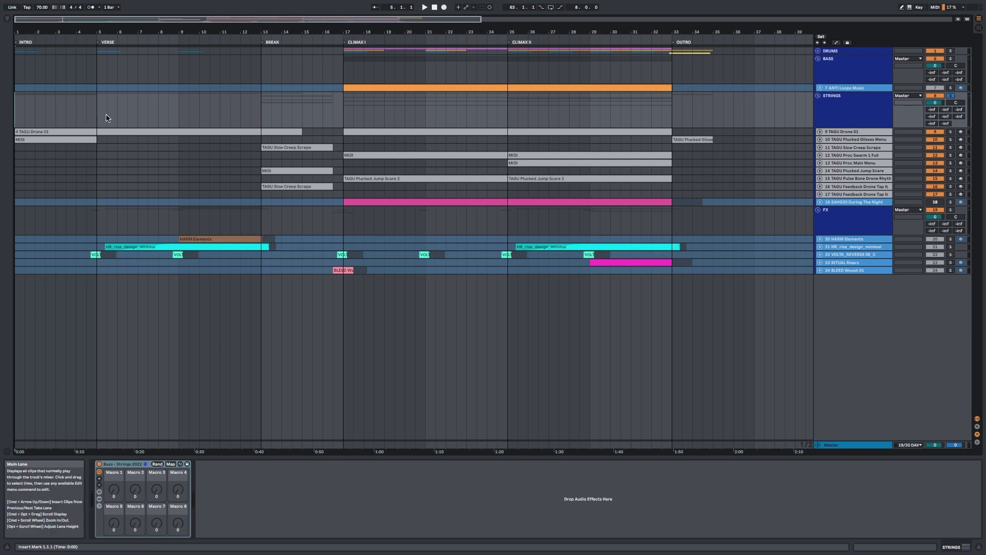
# Step: Solo the TAGU Drone 01 track, play it from bar 1 and turn its solo off
pyautogui.click(951, 132)
pyautogui.click(17, 121)
pyautogui.press('space')
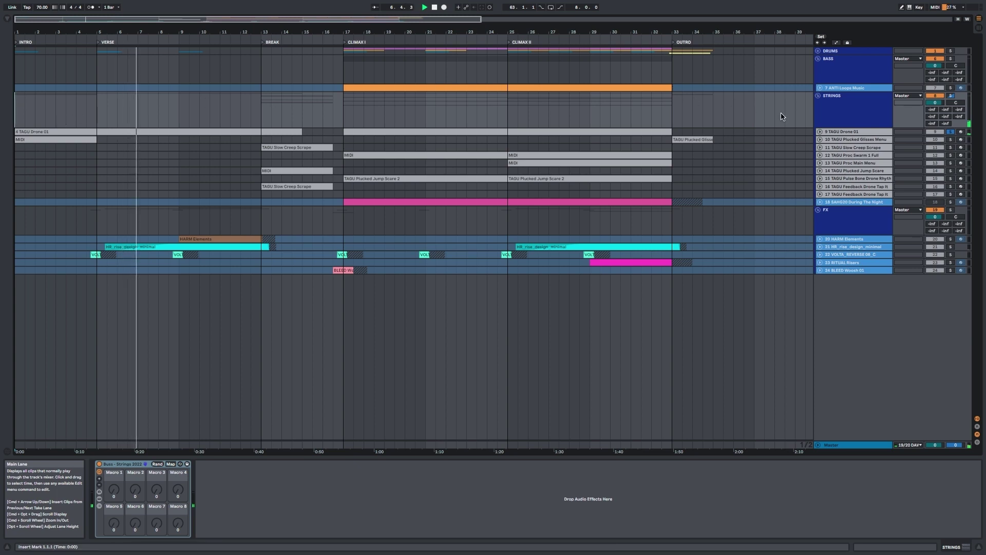
pyautogui.click(951, 131)
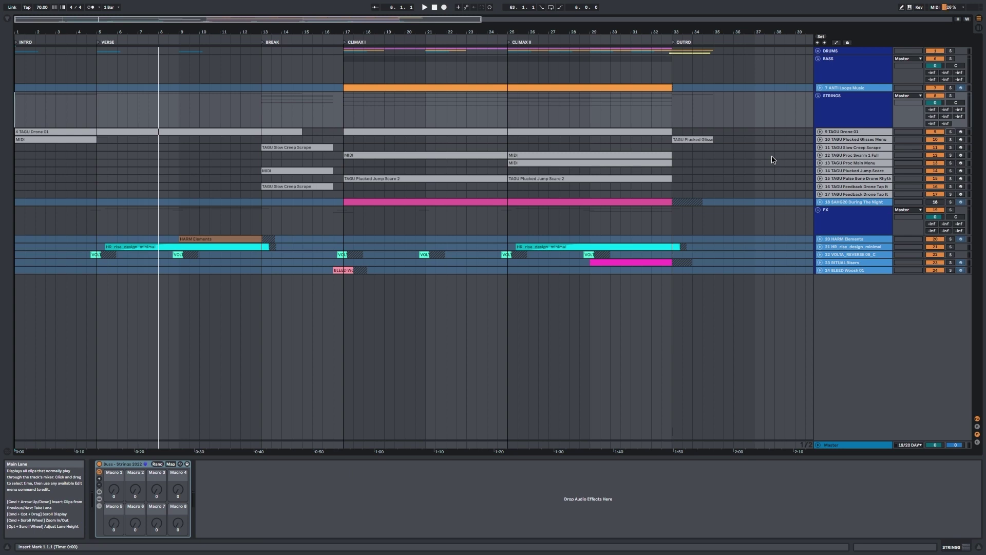
# Step: Select track 17, the second TAGU Feedback Drone Tap It track, at position 19.3.1 in CLIMAX I
pyautogui.click(397, 194)
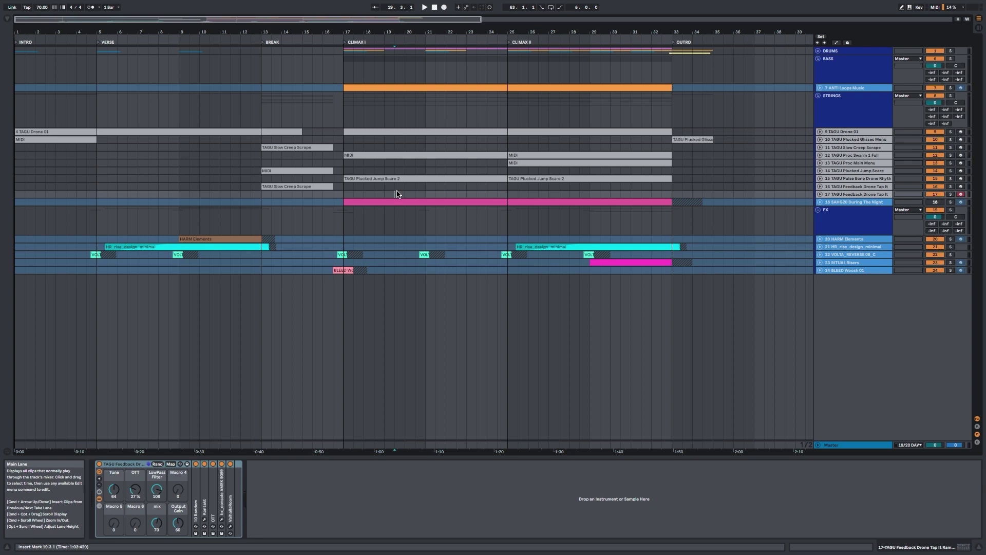
# Step: Play the full arrangement from the start of BREAK at bar 13 and solo track 16, TAGU Feedback Drone Tap It, briefly unfolding it
pyautogui.click(261, 162)
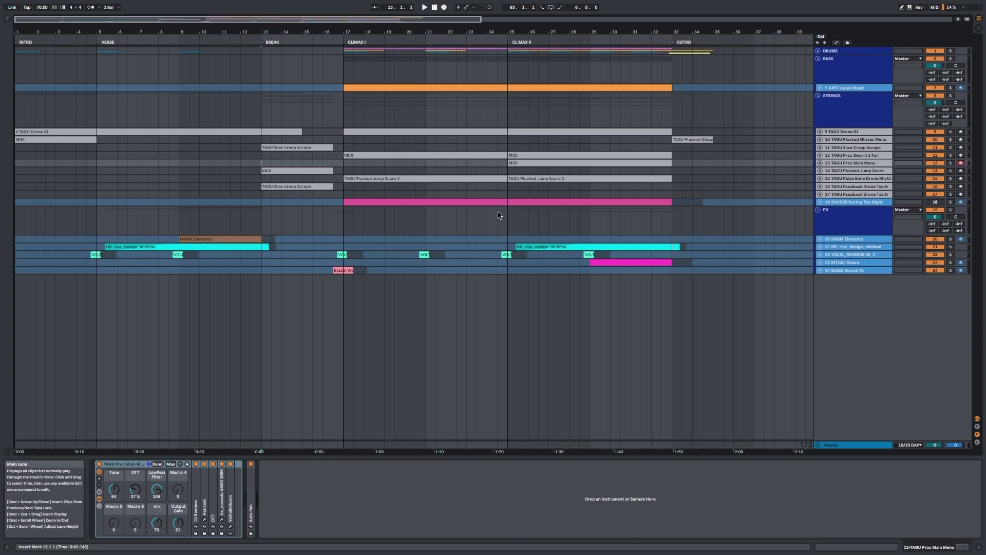
pyautogui.press('space')
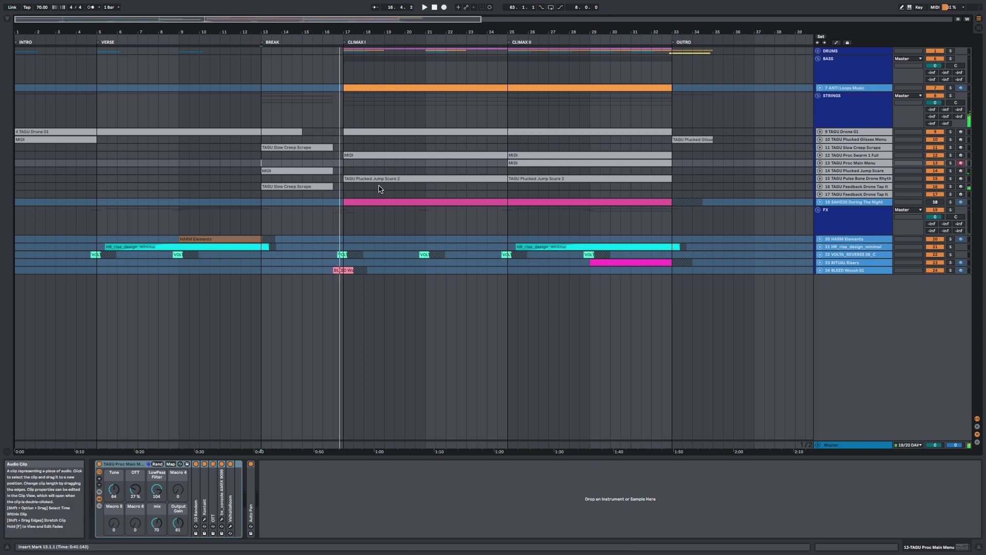
pyautogui.click(949, 187)
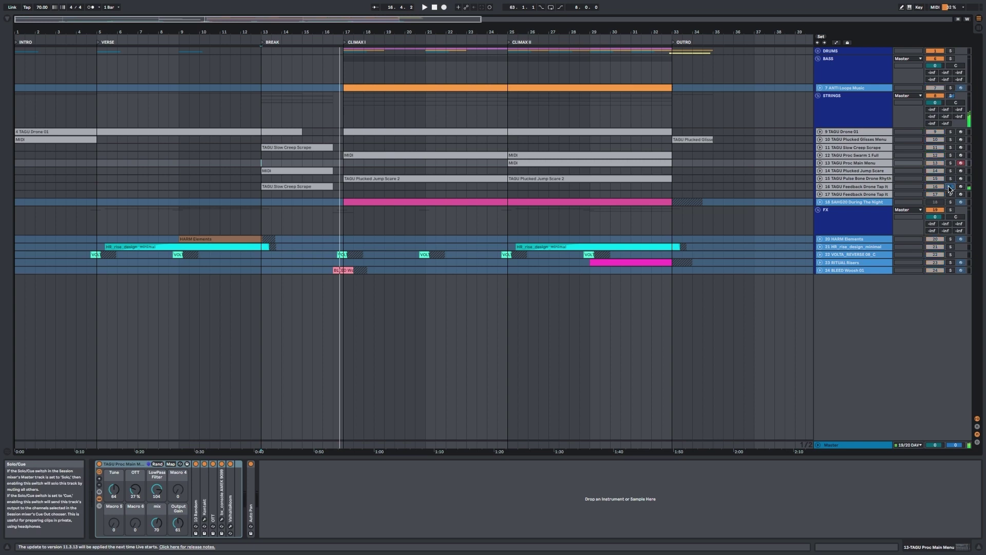
pyautogui.click(819, 186)
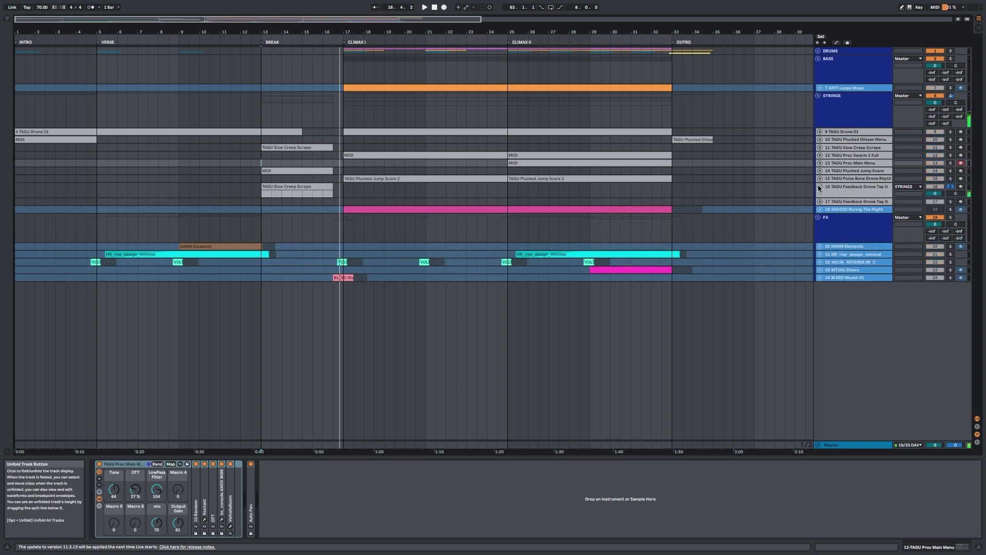
pyautogui.click(820, 187)
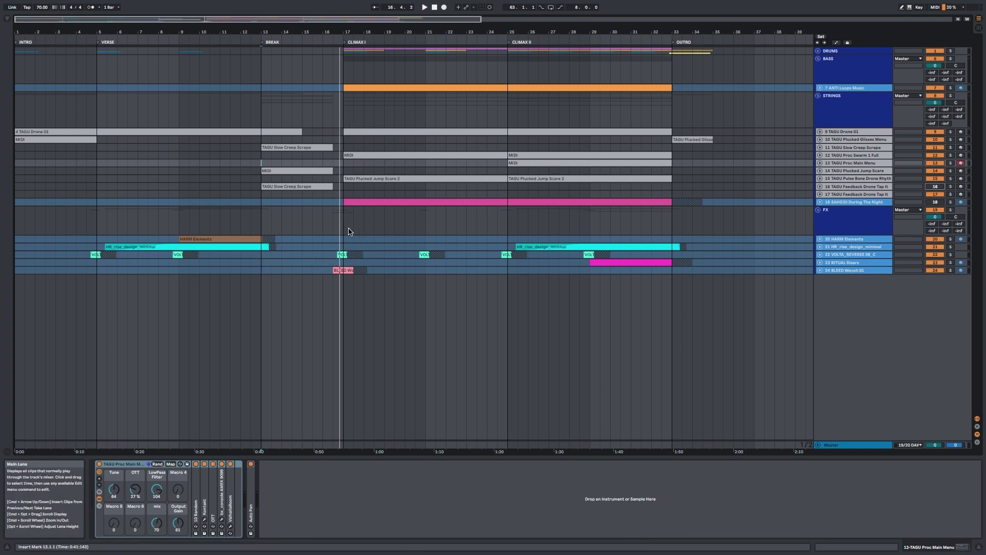
# Step: Collapse the STRINGS and BASS groups and unfold all group tracks of the arrangement, including DRUMS
pyautogui.click(466, 269)
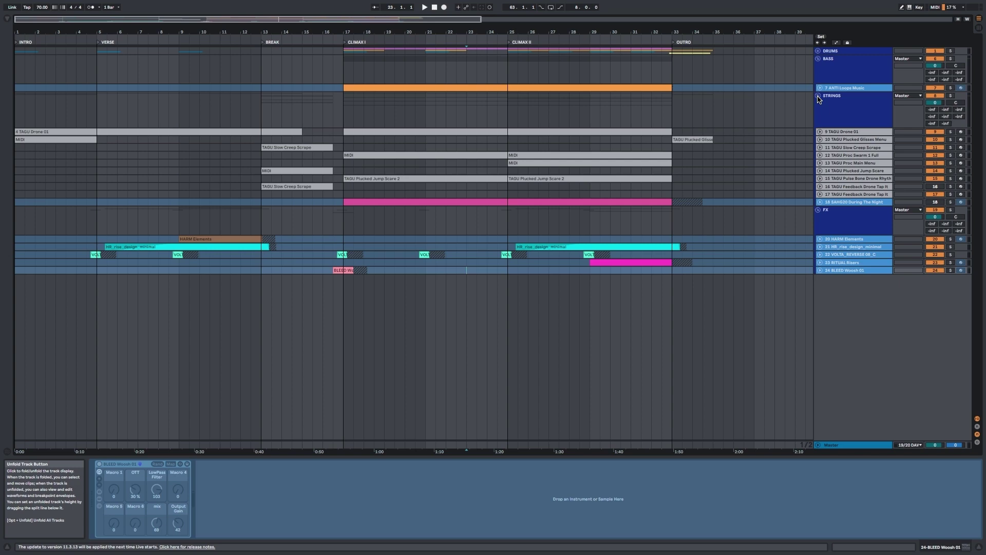
pyautogui.click(819, 97)
pyautogui.click(818, 59)
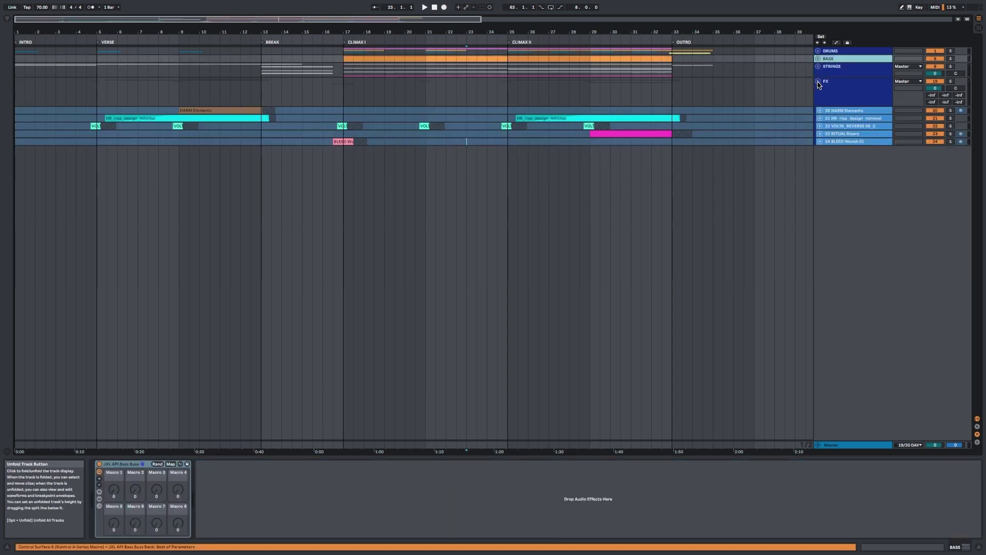
pyautogui.keyDown('alt'); pyautogui.click(818, 82); pyautogui.keyUp('alt')
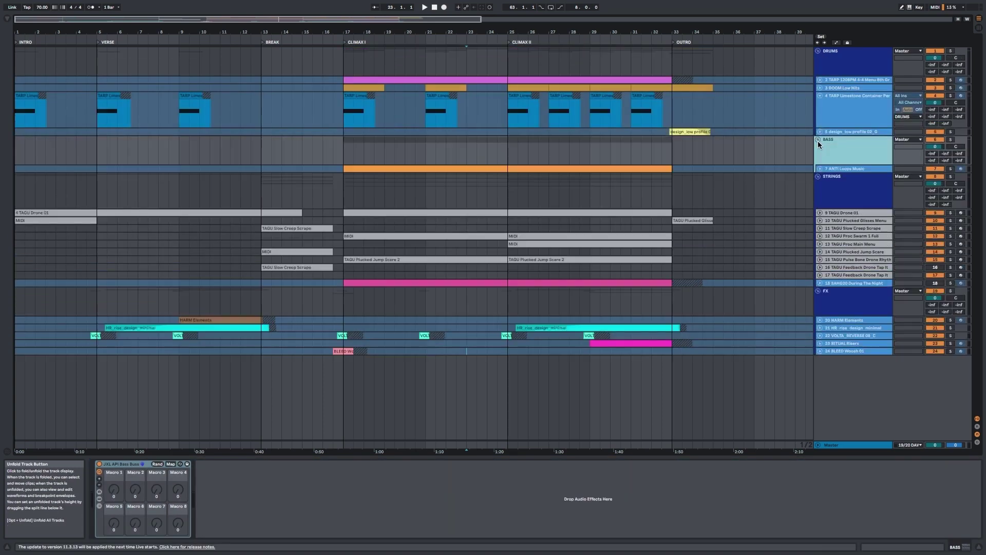